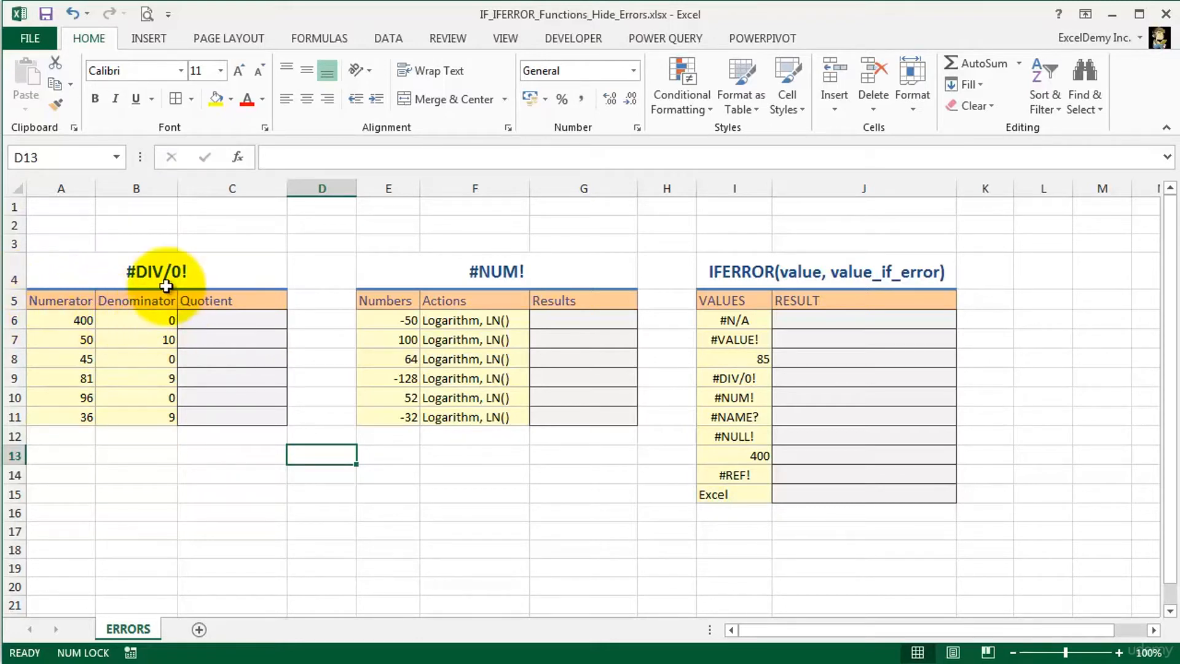
- Enter the formula =A6/B6 in cell C6 to divide the first numerator by its denominator
left_click(225, 320)
type("=")
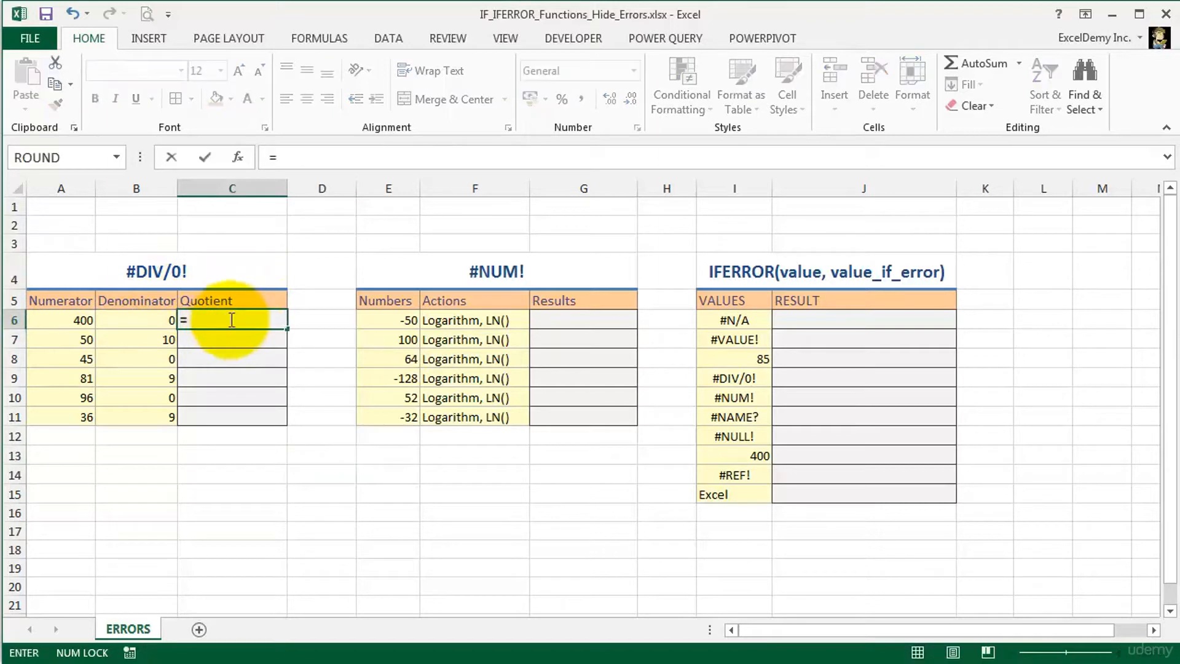
left_click(62, 320)
type("/")
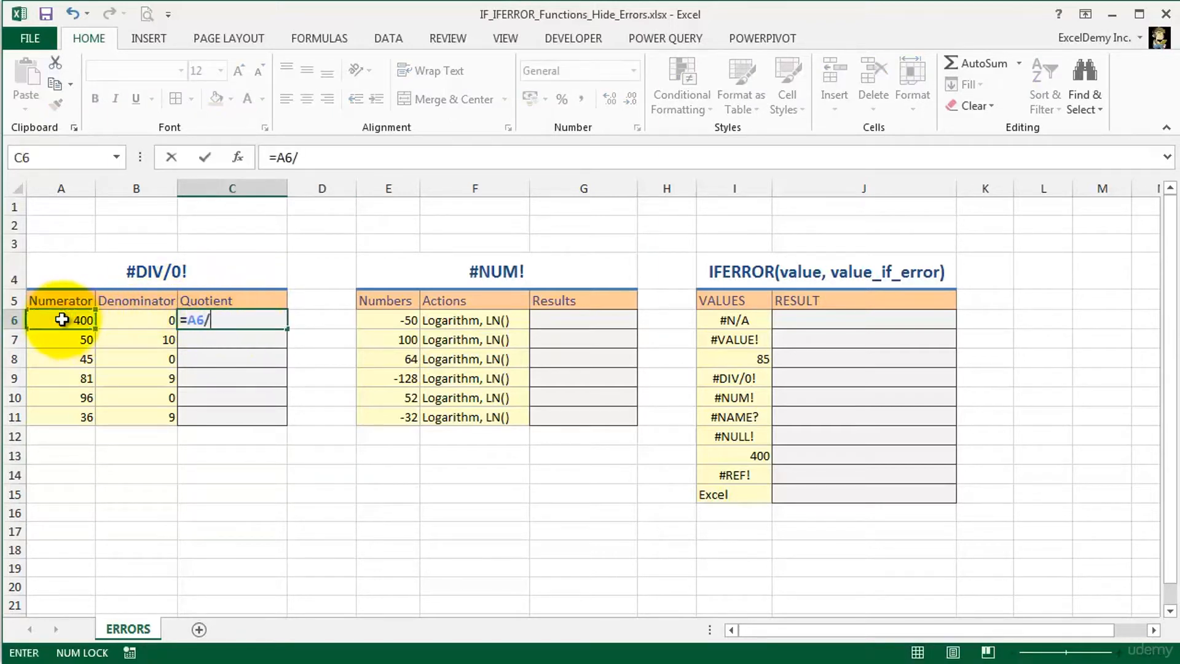
left_click(114, 320)
key("Return")
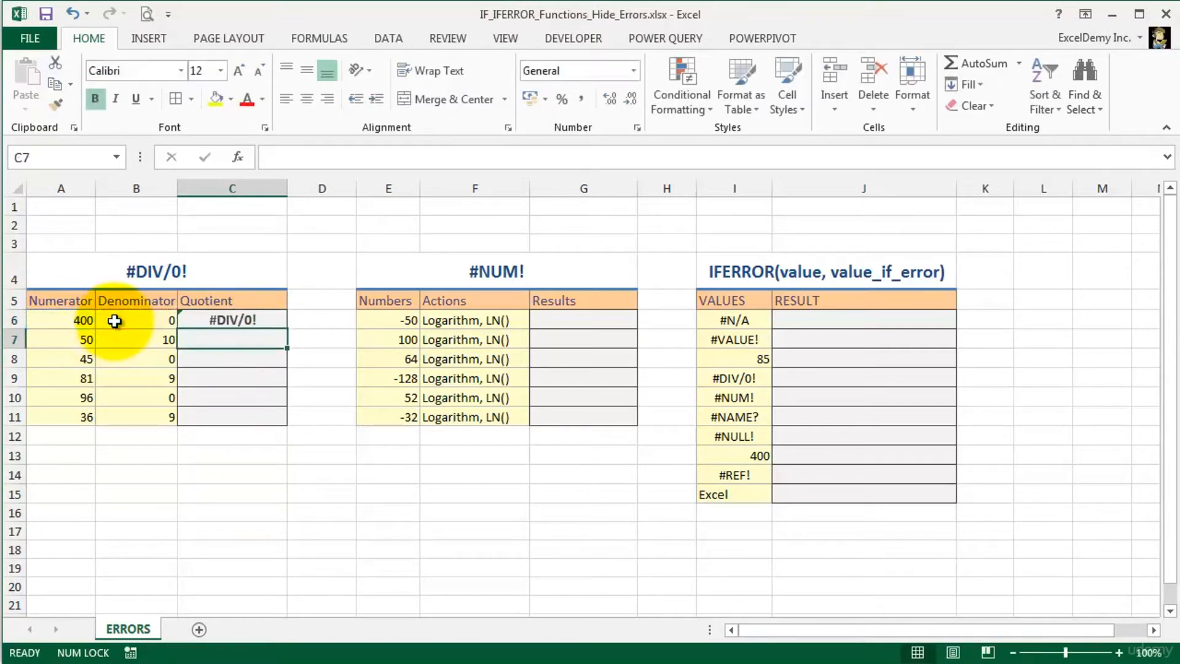
- Inspect the error explanation and the error-checking options for cell C6, leaving them unused
left_click(270, 315)
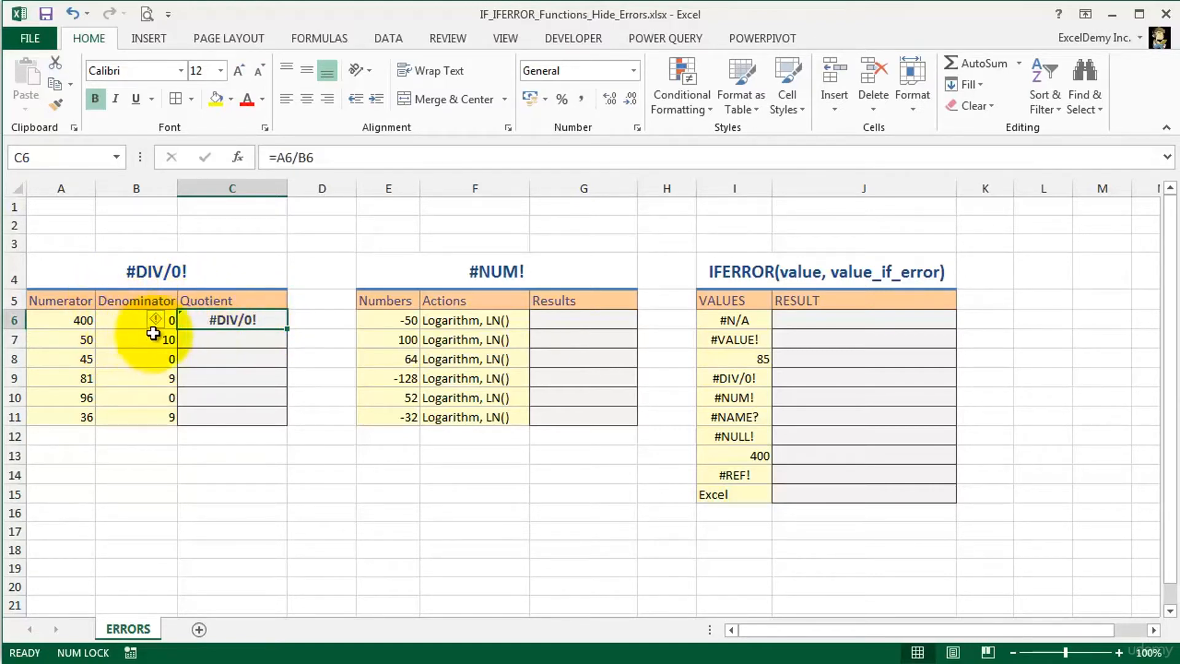
mouse_move(157, 327)
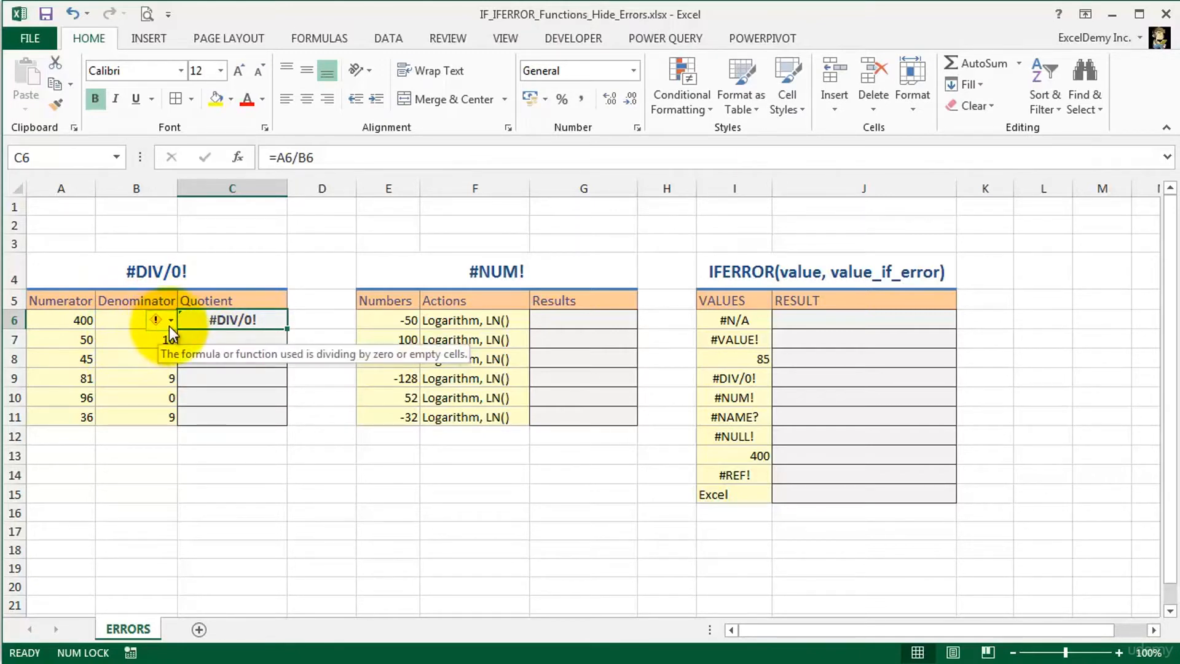
left_click(169, 326)
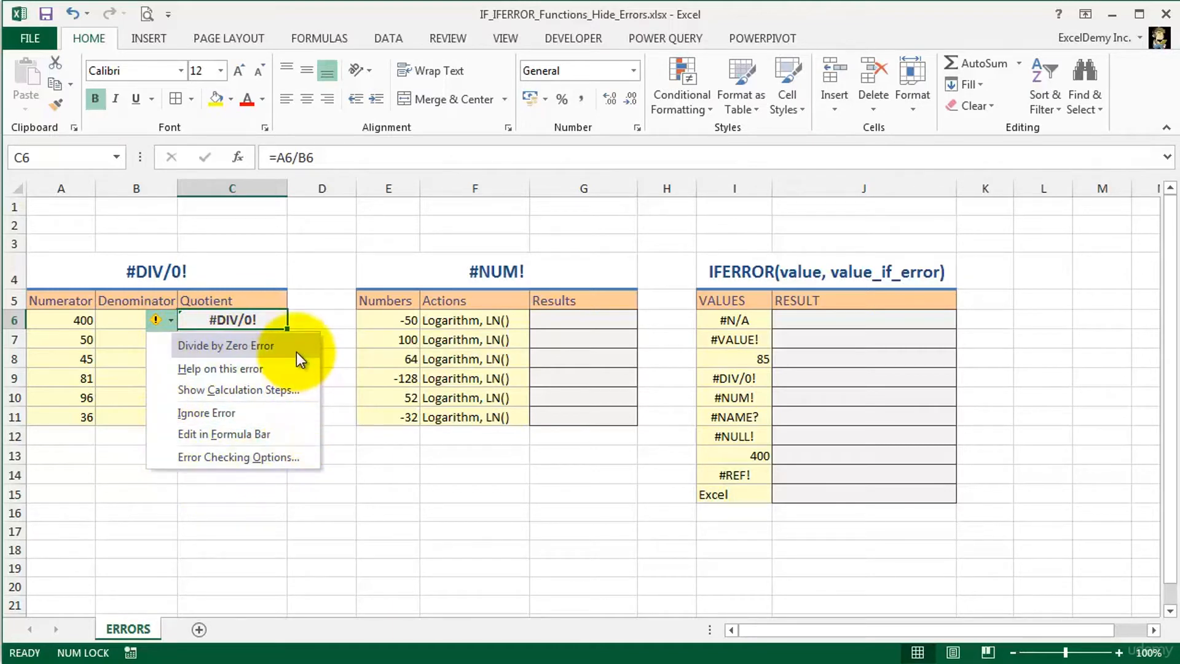
left_click(318, 312)
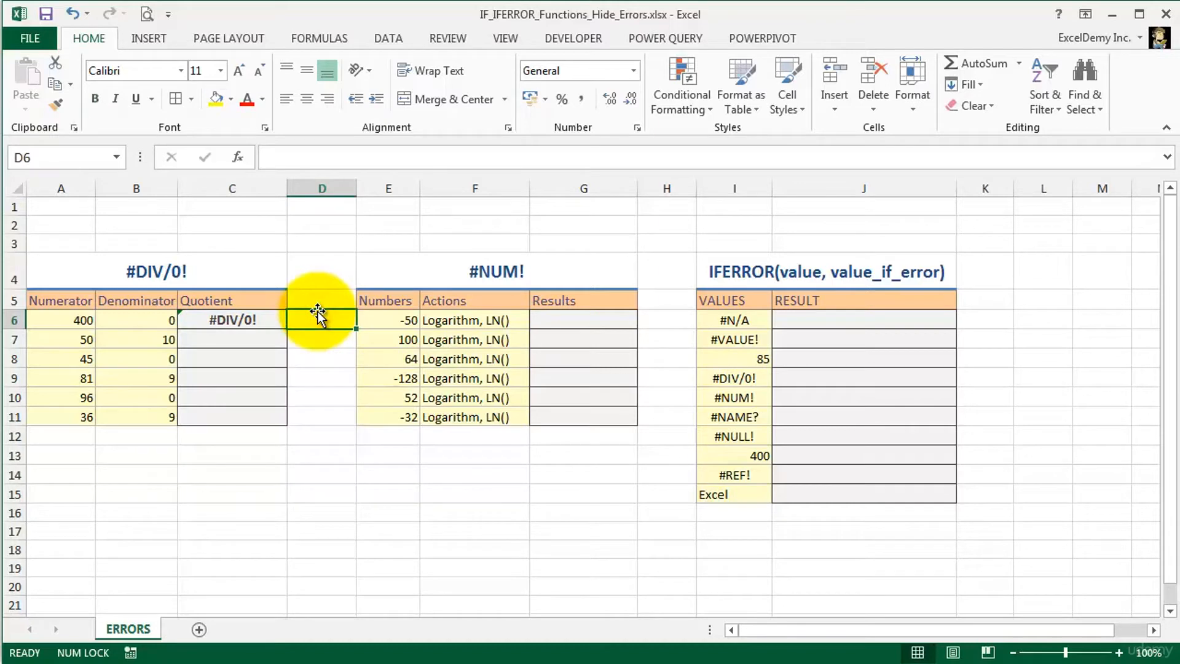
- Replace the formula in C6 with =IF(B6=0, "You cannot Divide by Zero",A6/B6)
left_click(191, 320)
type("=")
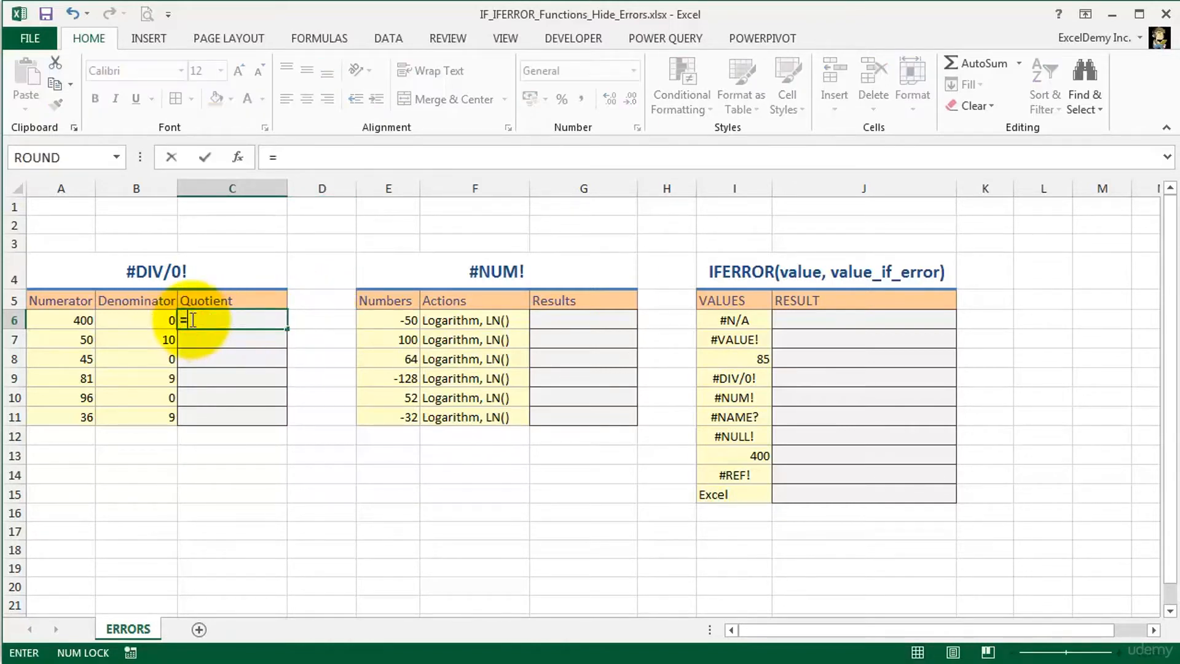
type("if(")
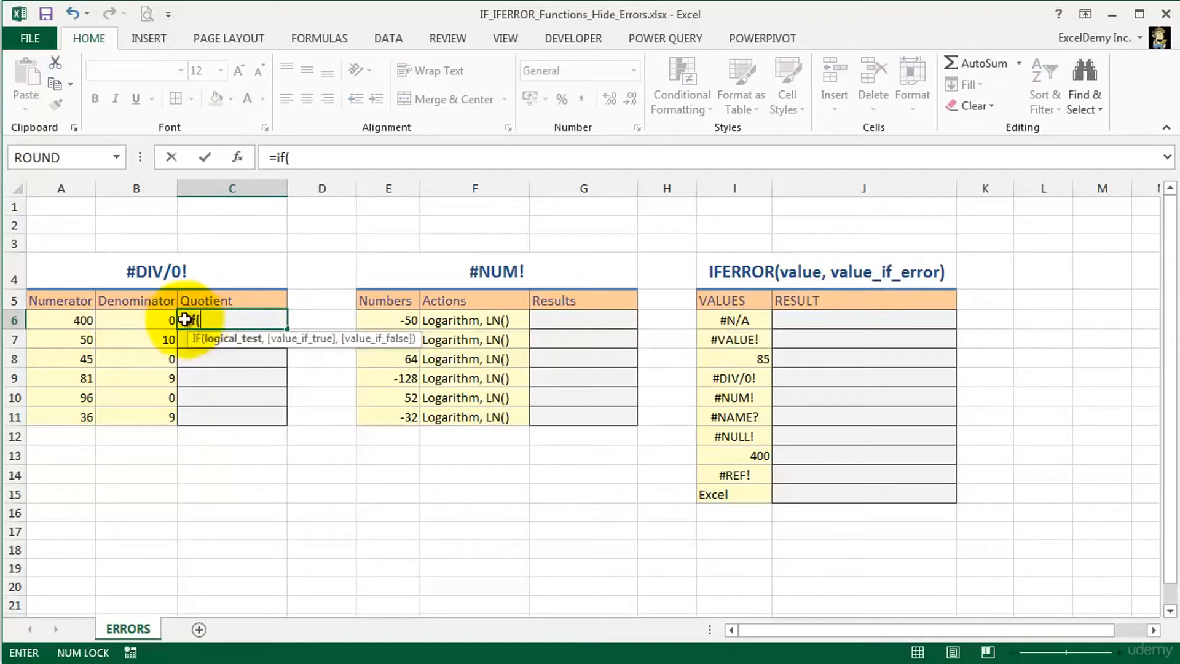
left_click(134, 318)
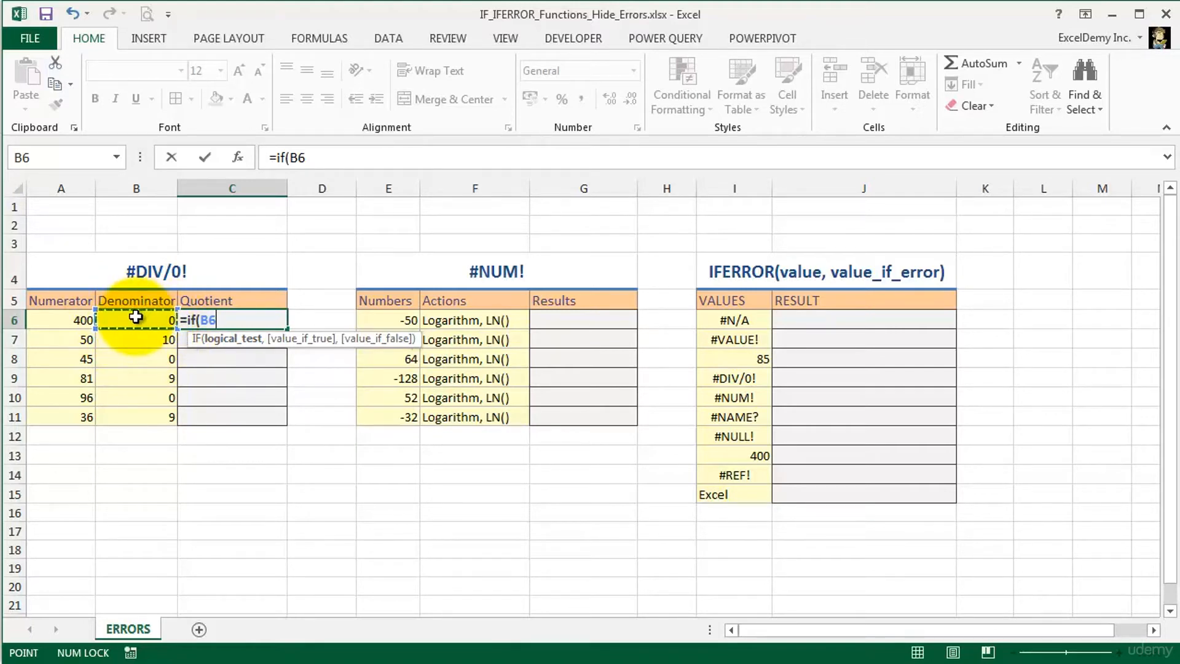
type("=0,")
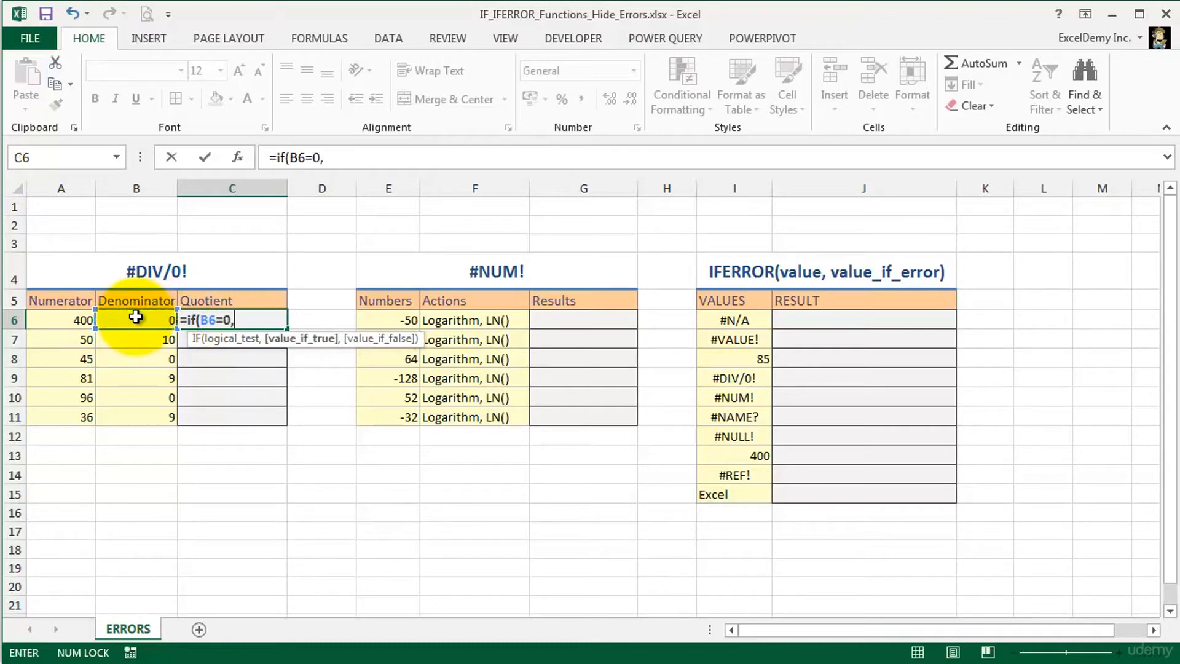
type(" \"You cannot Divide")
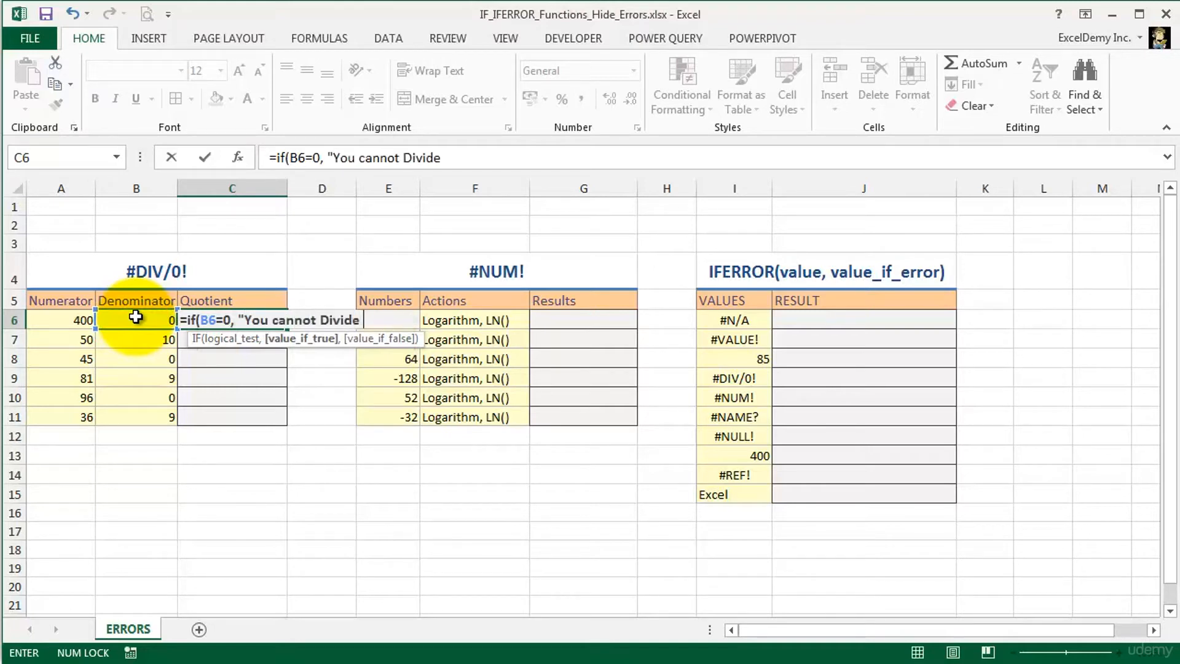
type(" by Zero\",")
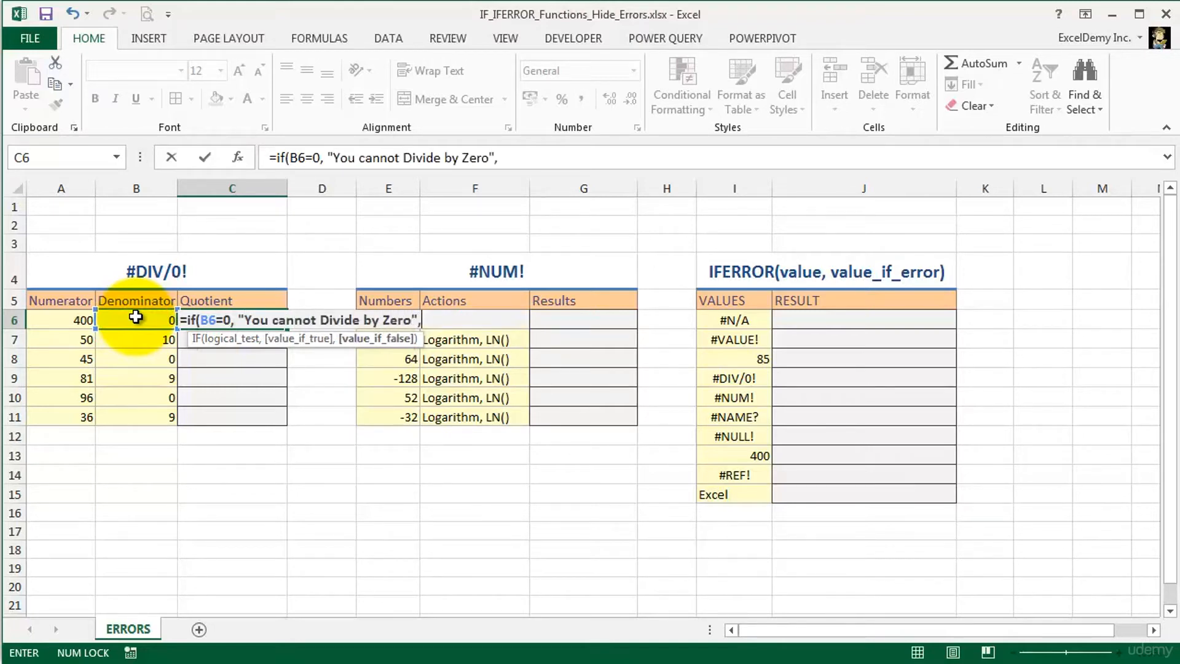
left_click(56, 320)
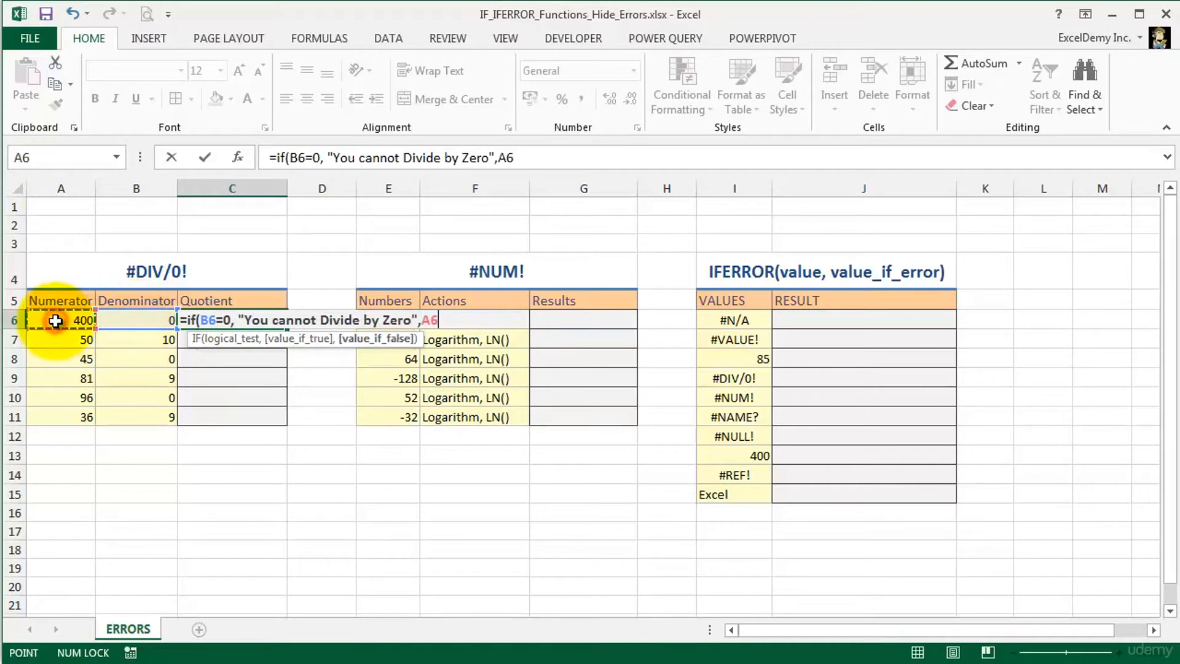
type("/")
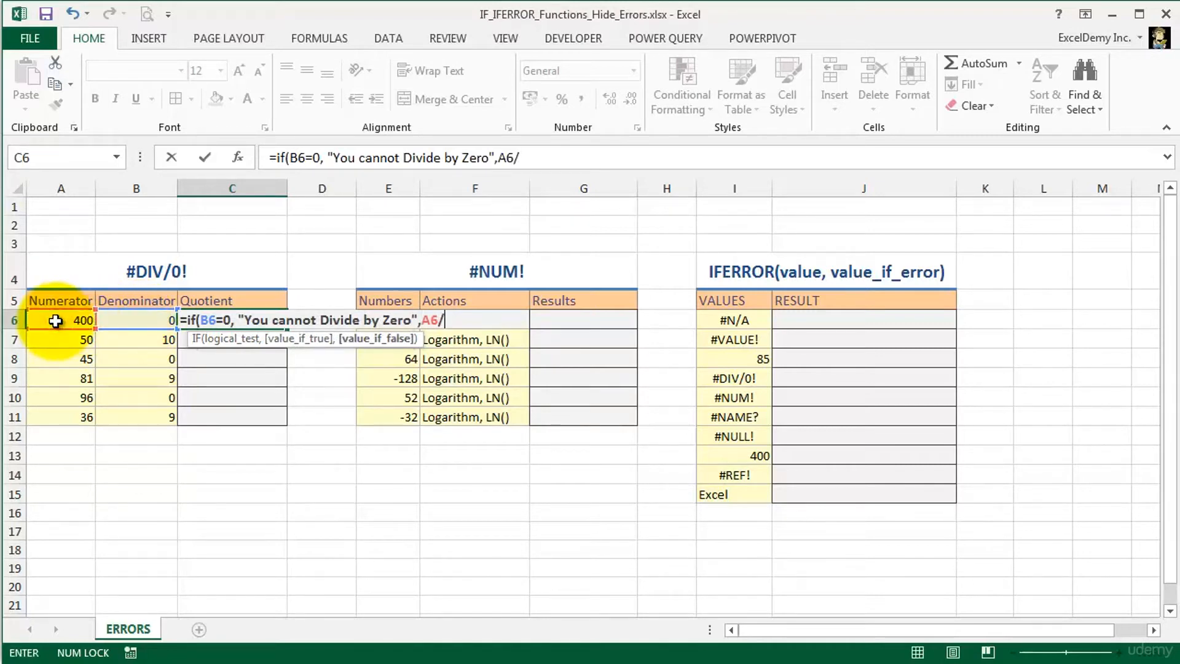
left_click(119, 317)
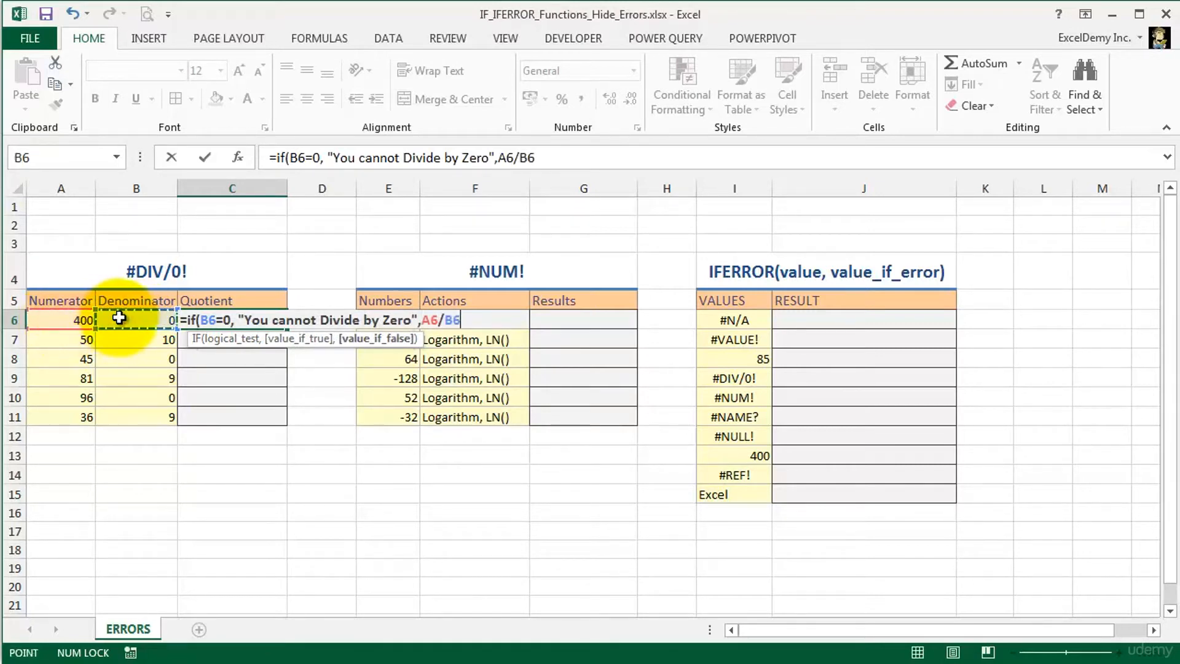
type(")")
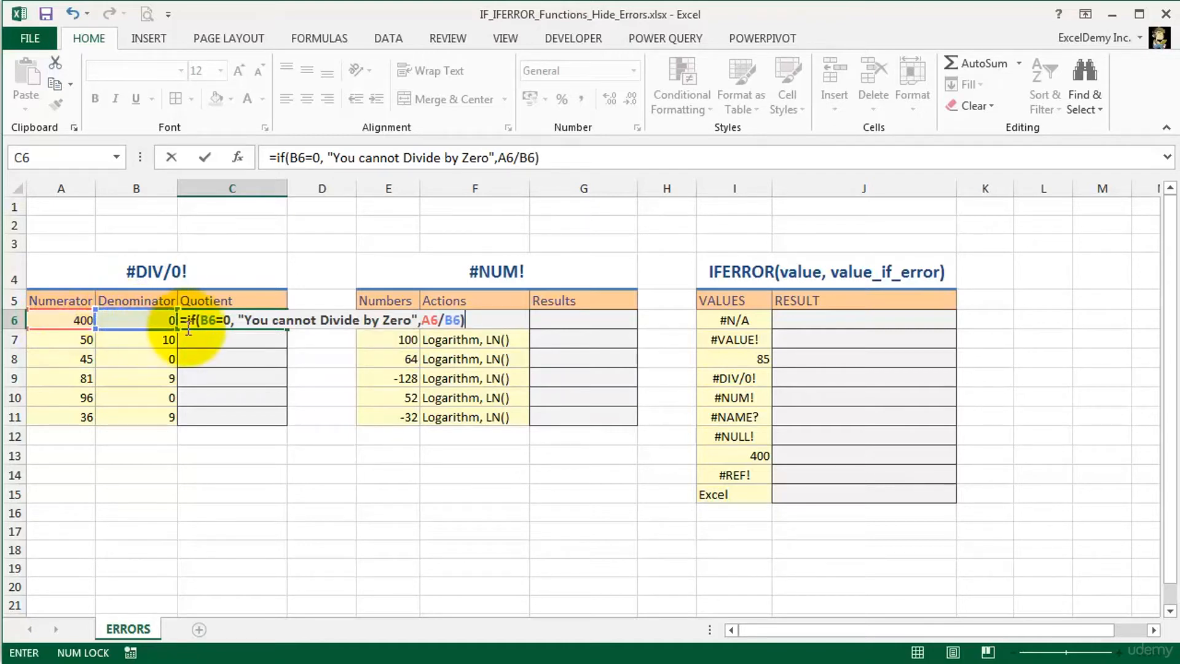
left_click(228, 320)
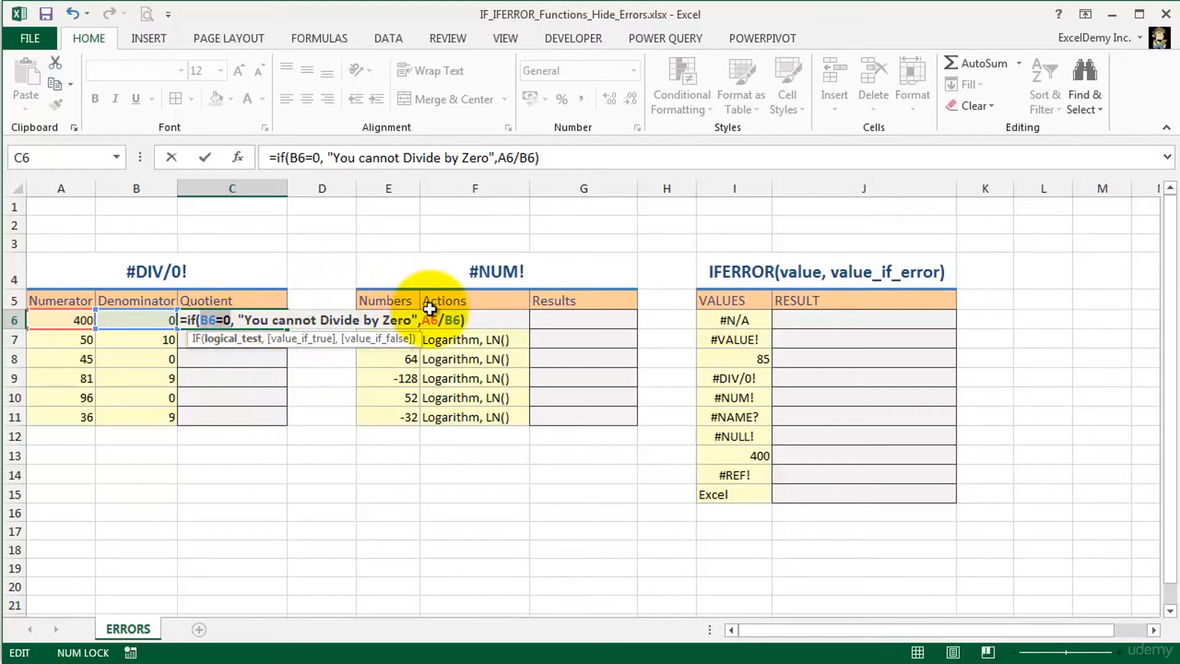
key("Return")
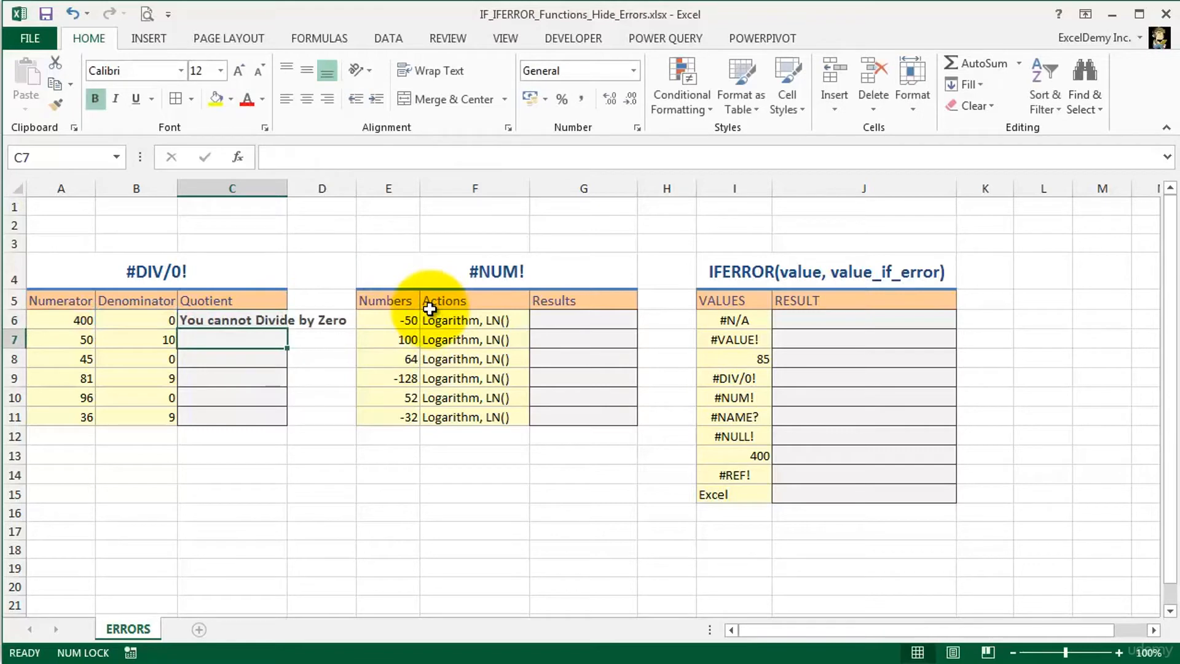
- Autofit the width of column C and fill the C6 formula down through C11
double_click(288, 188)
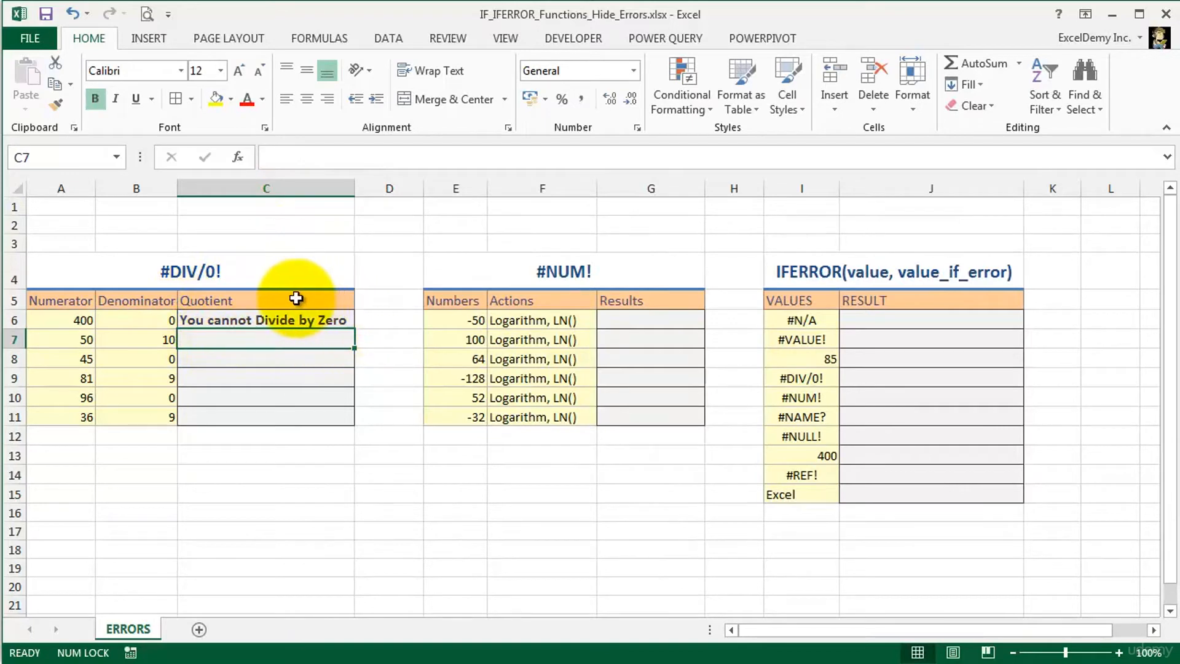
left_click(309, 319)
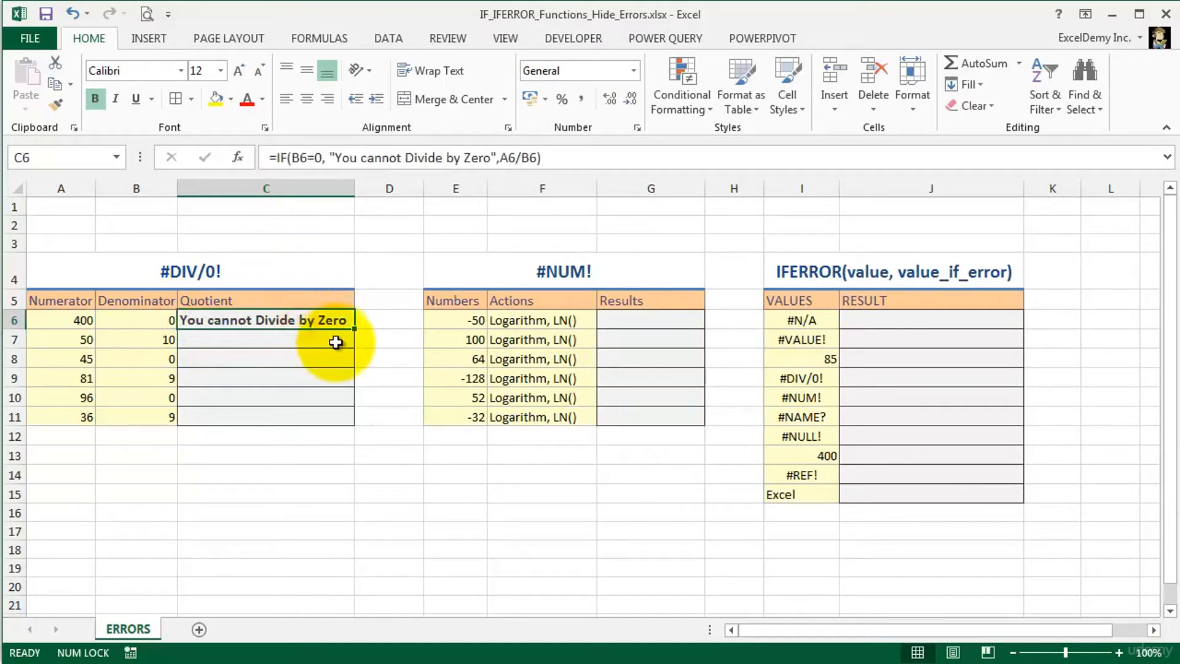
left_click_drag(354, 333, 346, 418)
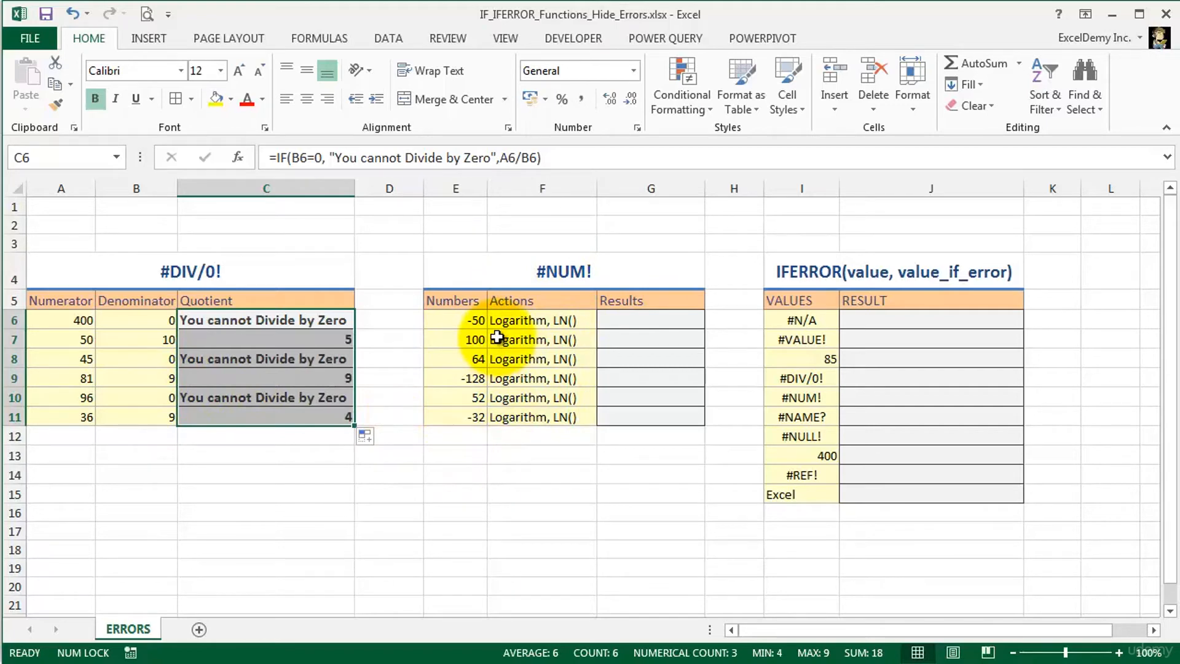
- Enter =LN(E6) in cell G6 and fill the formula down through G11
left_click(625, 319)
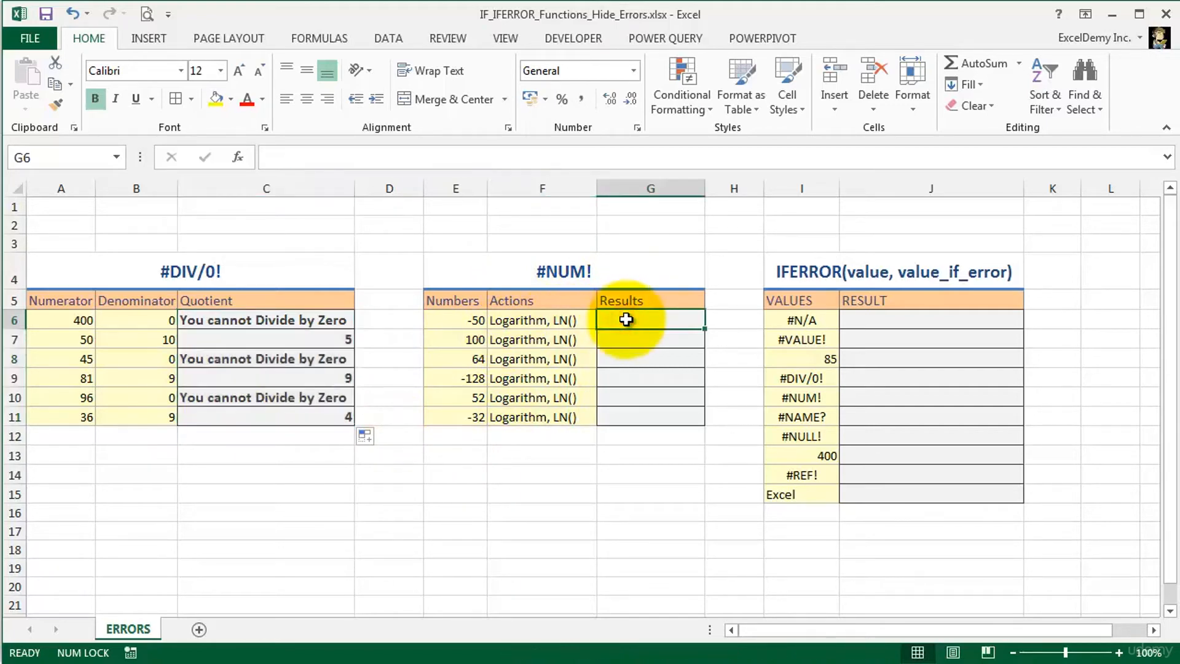
type("=ln")
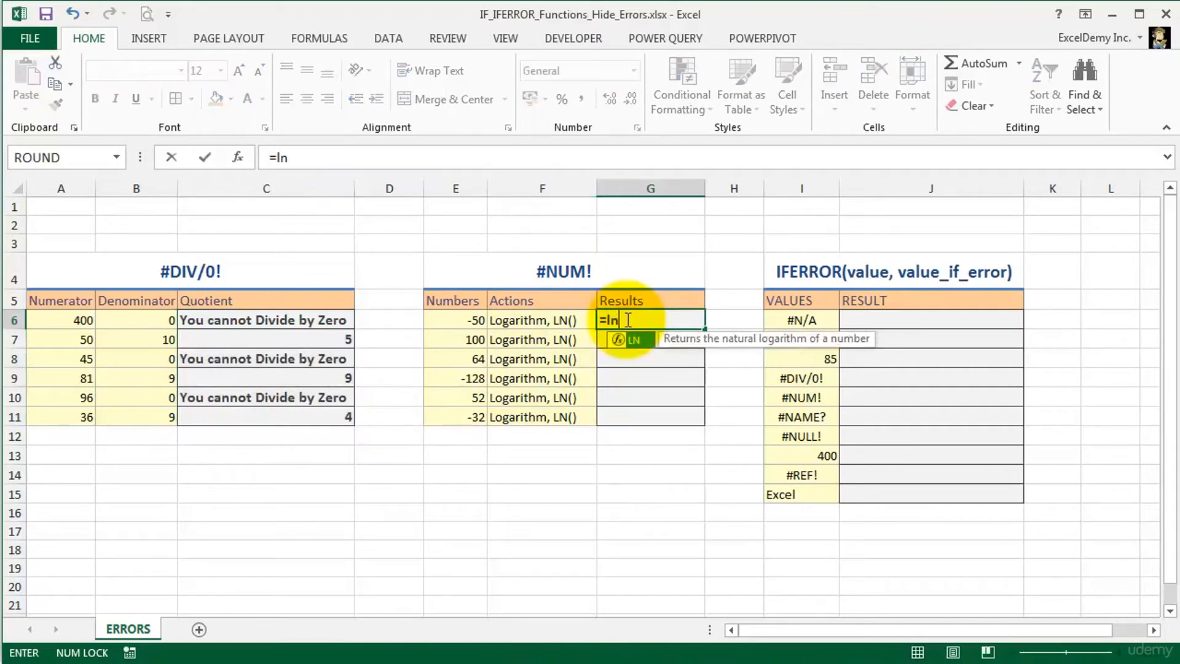
type("(")
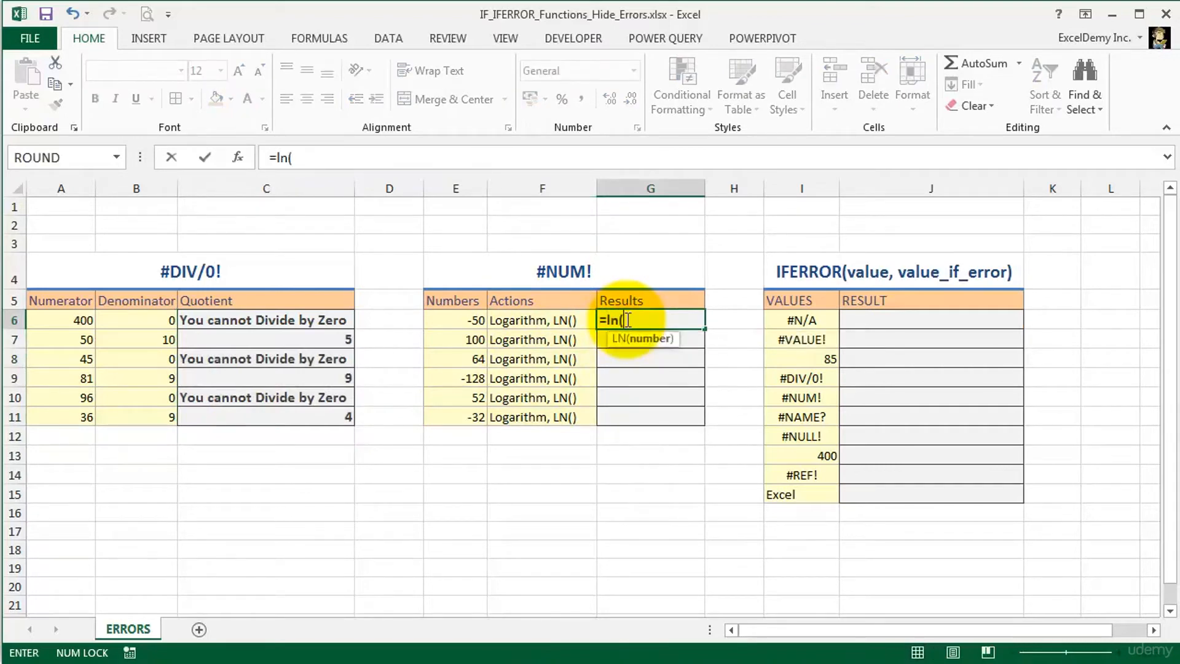
left_click(457, 320)
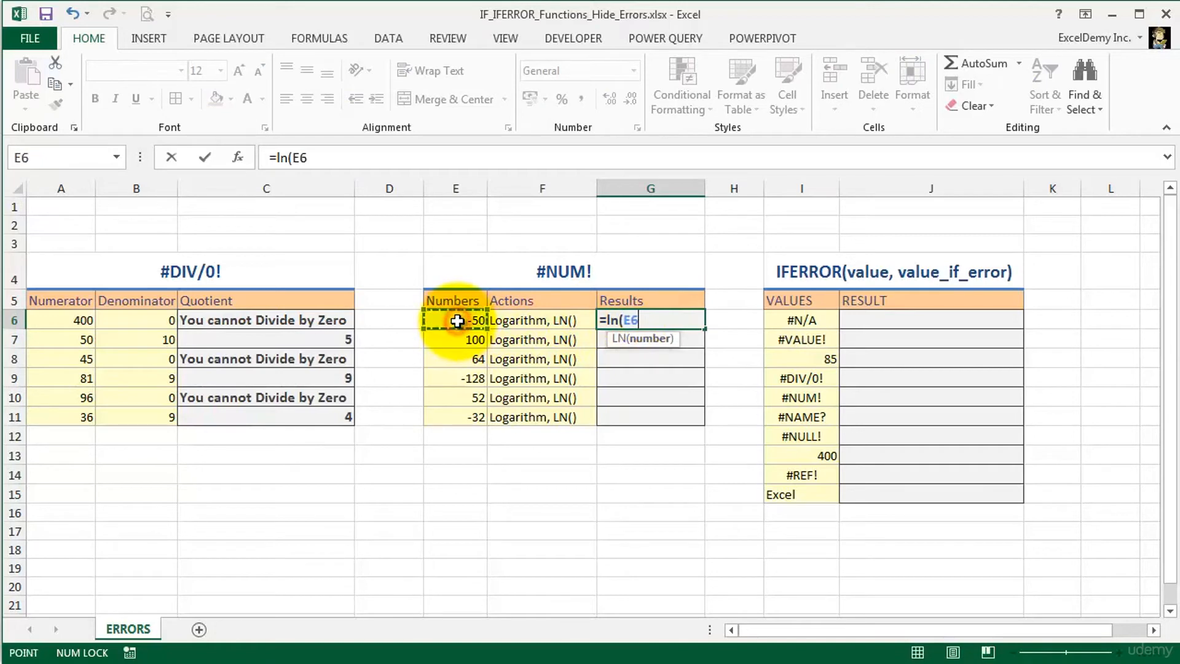
key("Return")
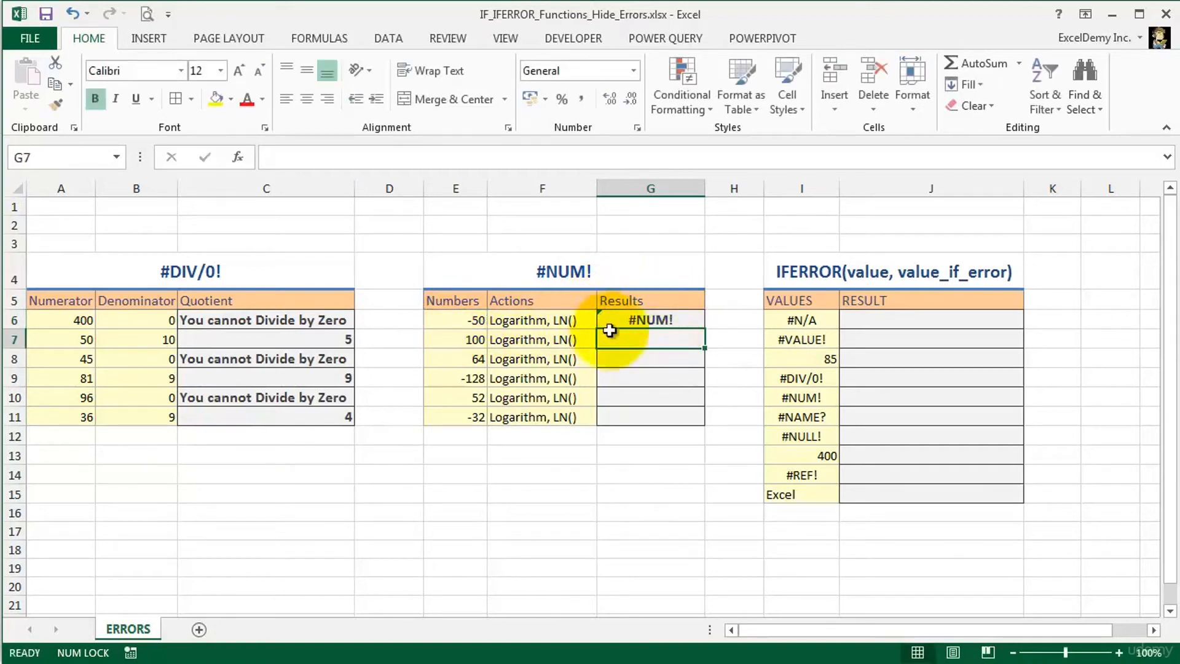
left_click(679, 318)
left_click_drag(705, 328, 701, 420)
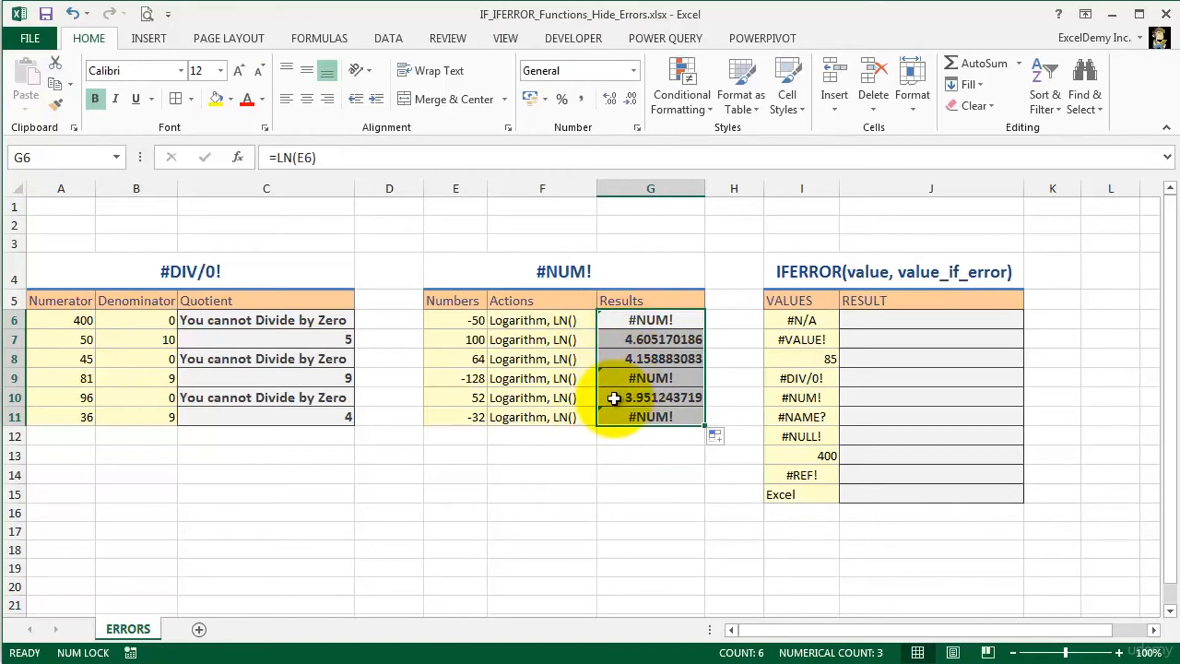
- Replace the formula in G6 with =IF(E6<0,"Negative Values",LN(E6))
left_click(614, 319)
type("=")
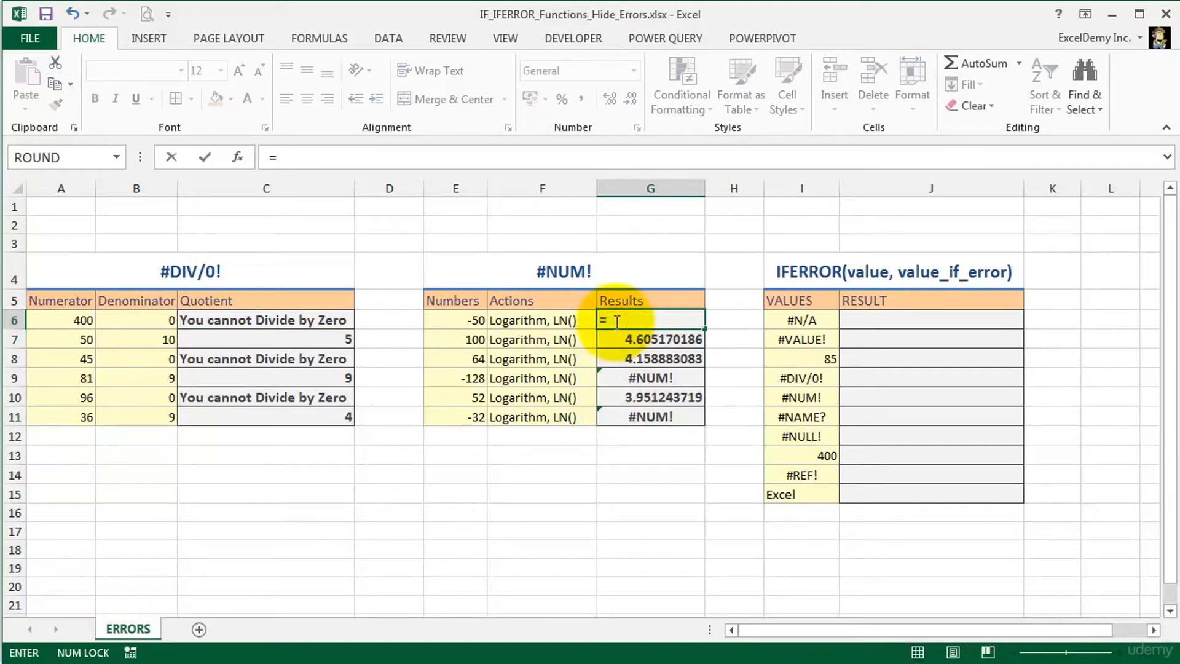
type("if")
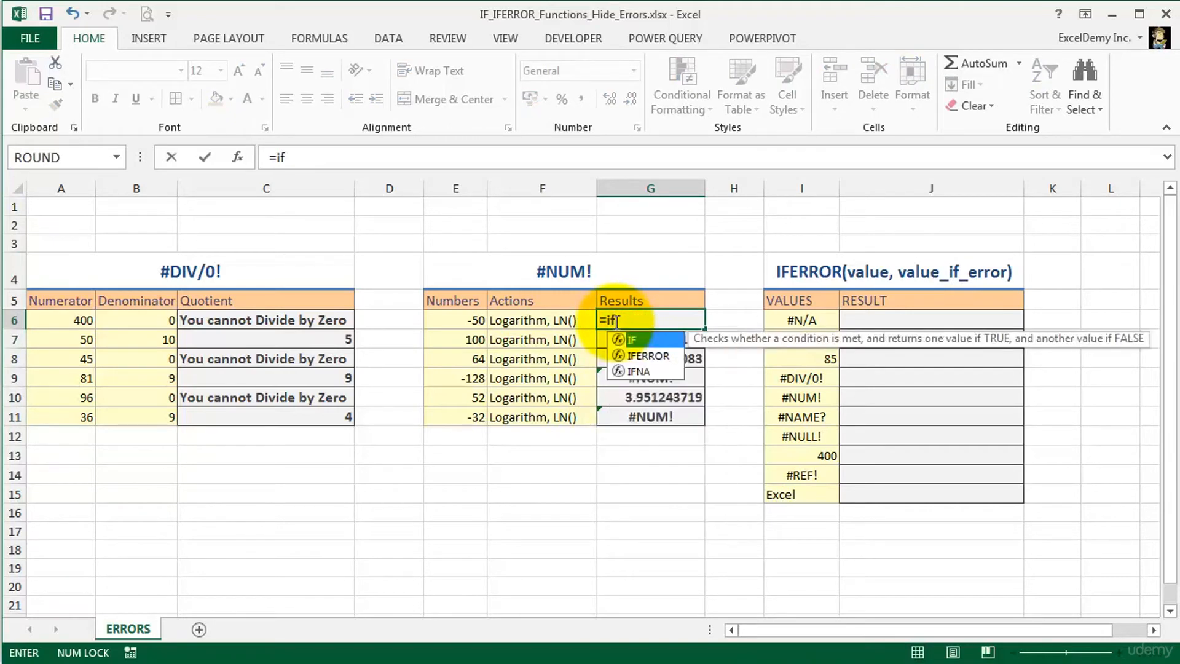
type("(")
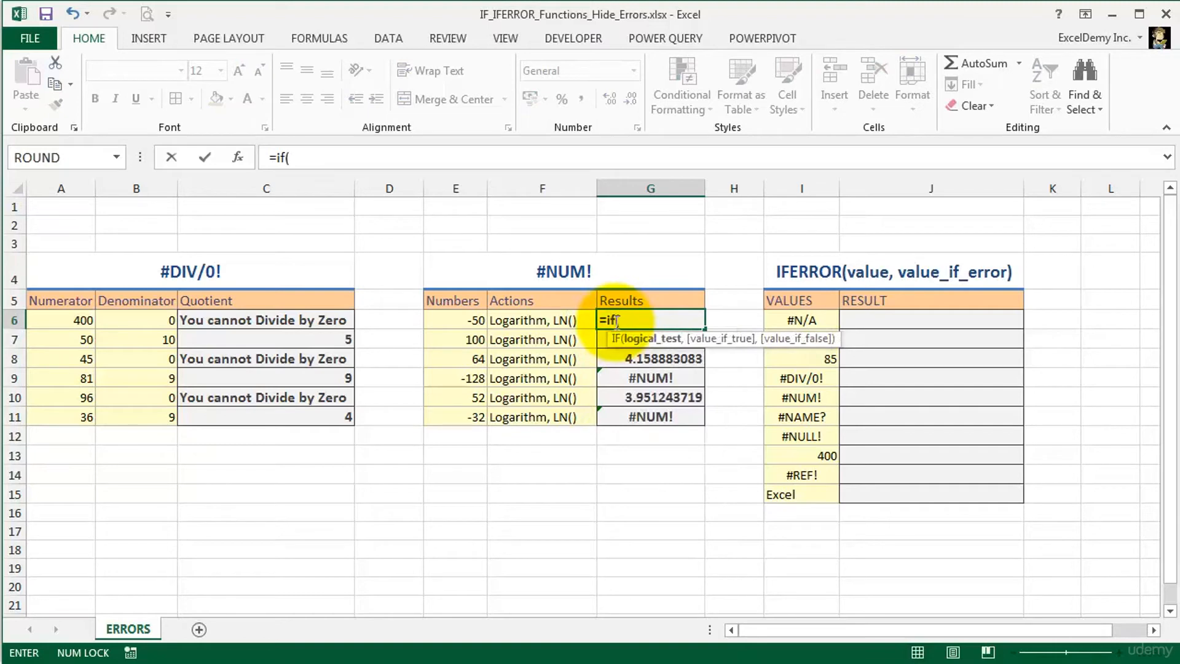
left_click(453, 319)
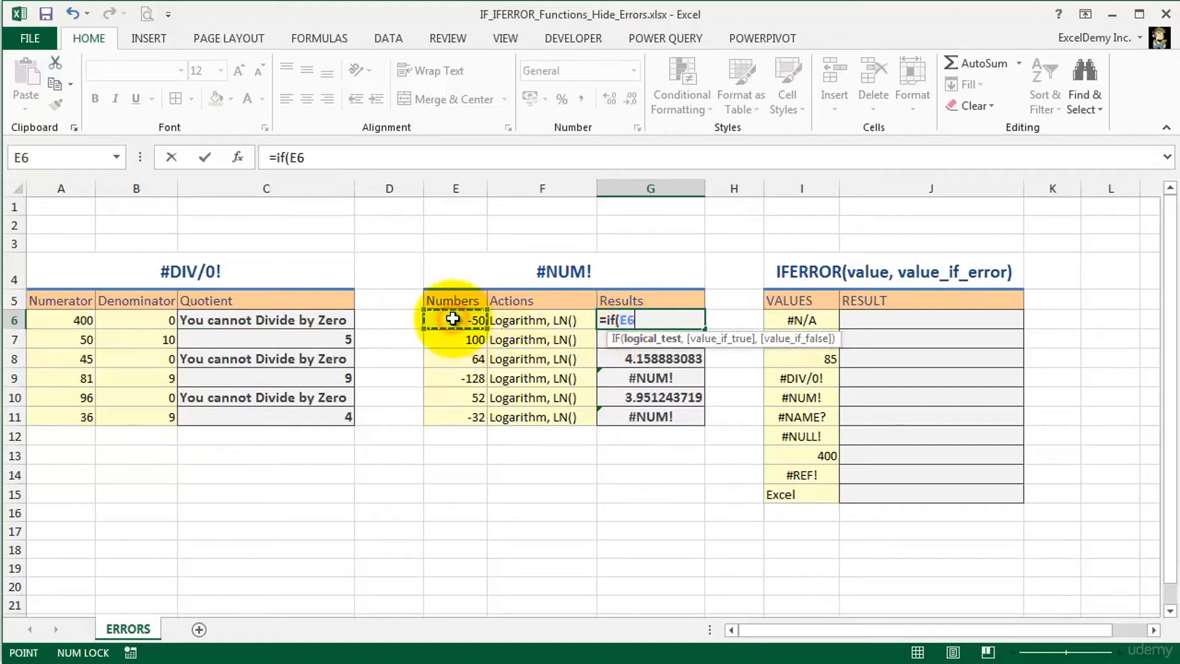
type("<0")
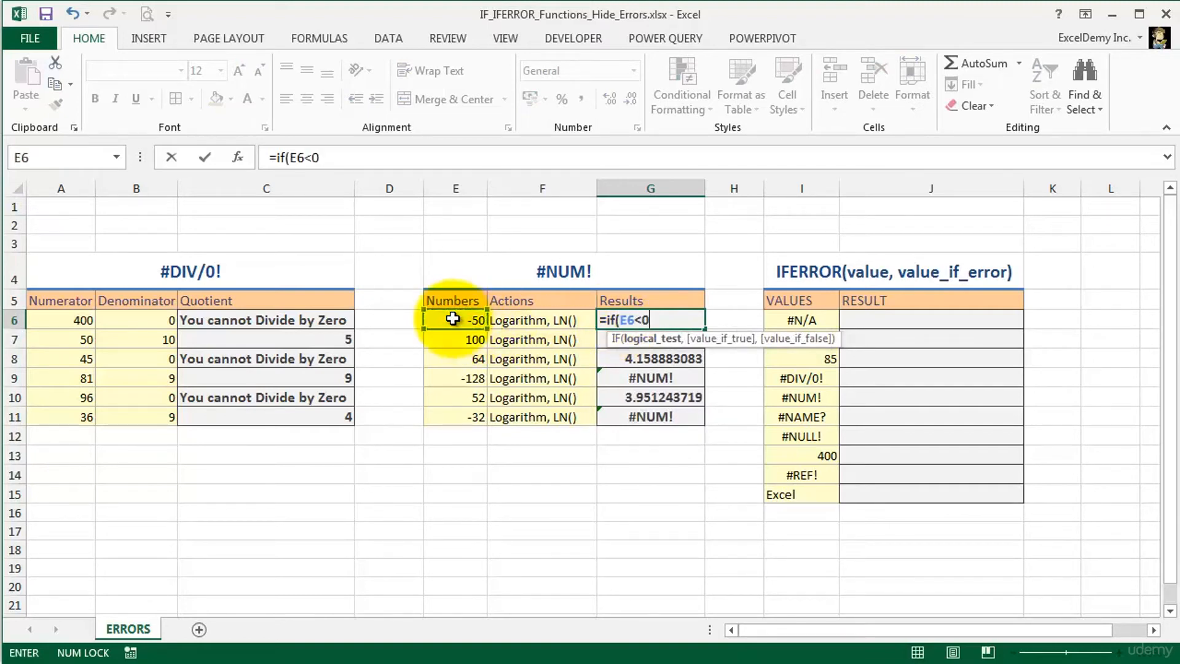
type(",")
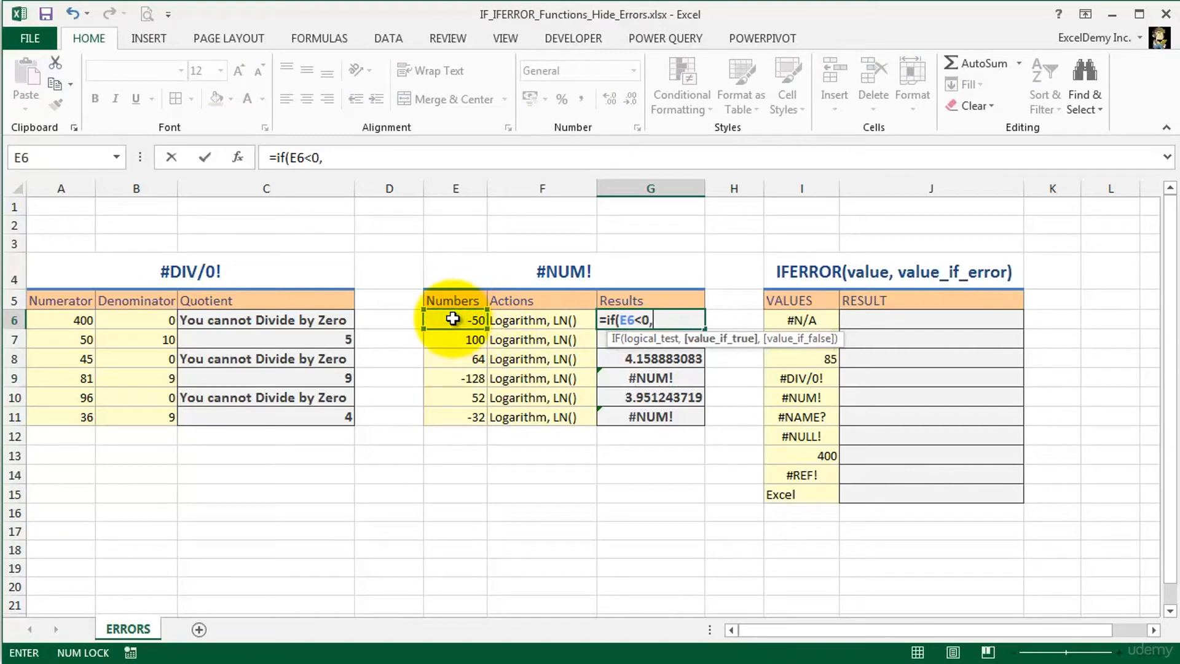
type("\"Negative Valu")
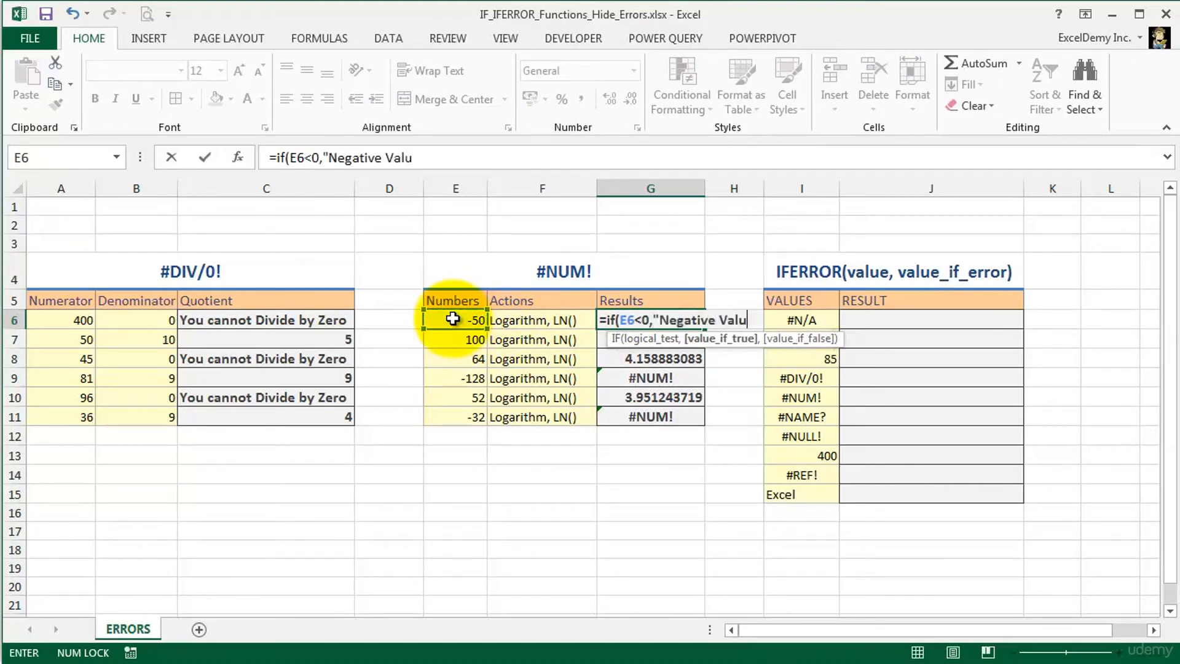
type("es\", ln")
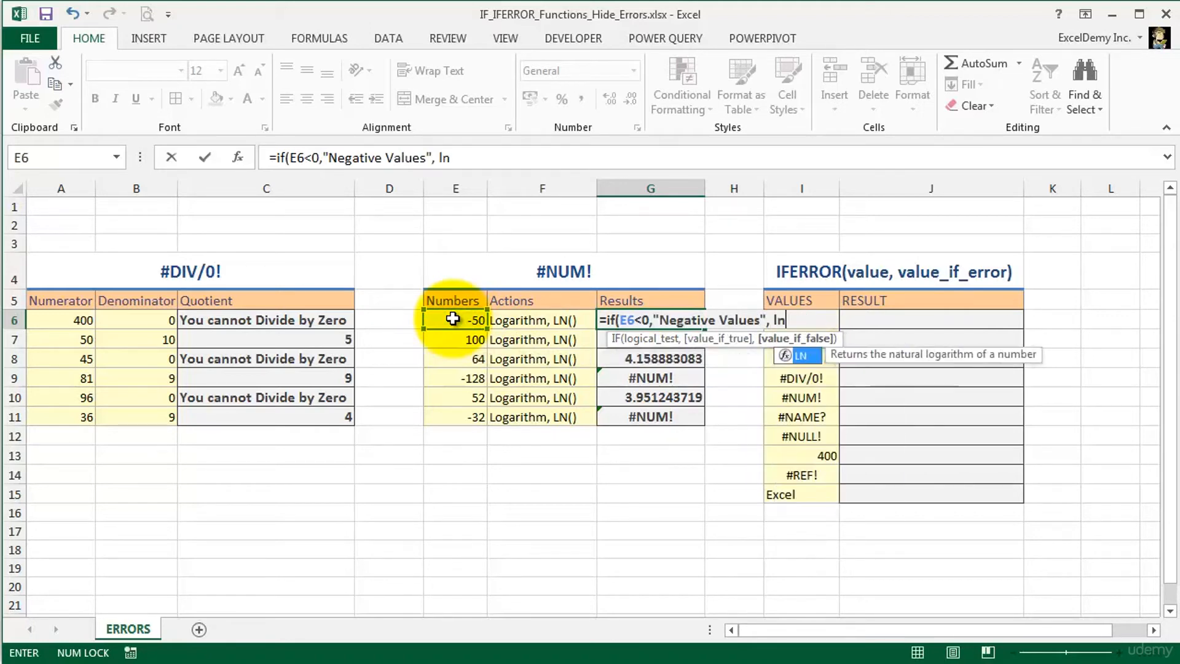
key("Tab")
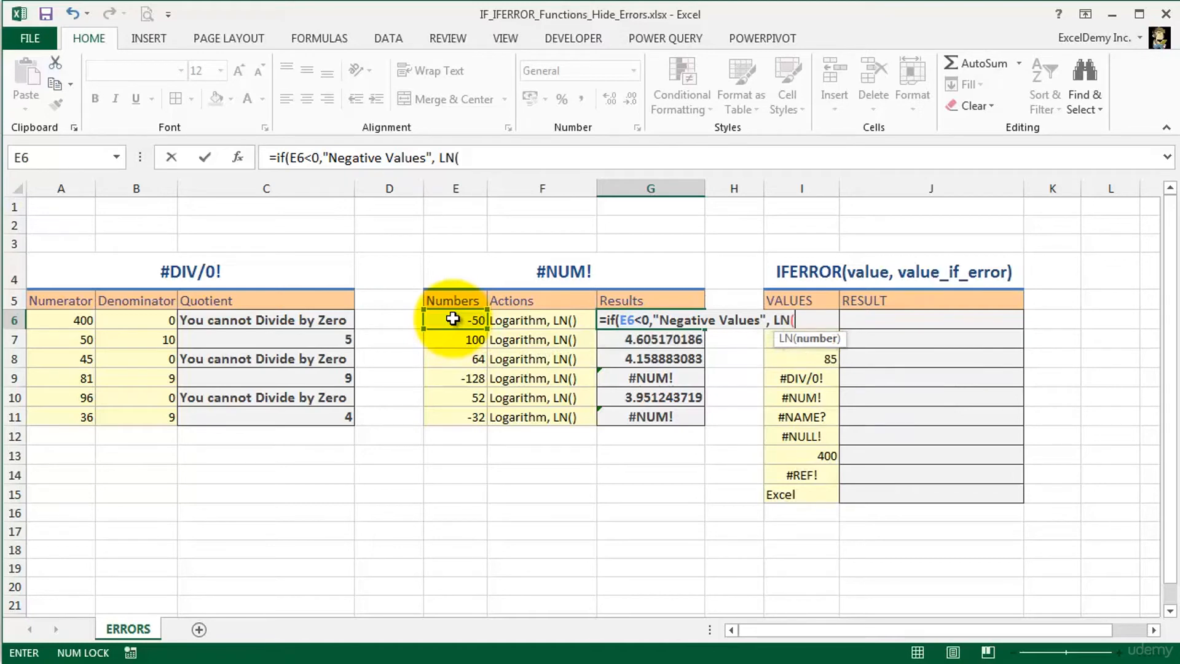
left_click(453, 317)
type(")")
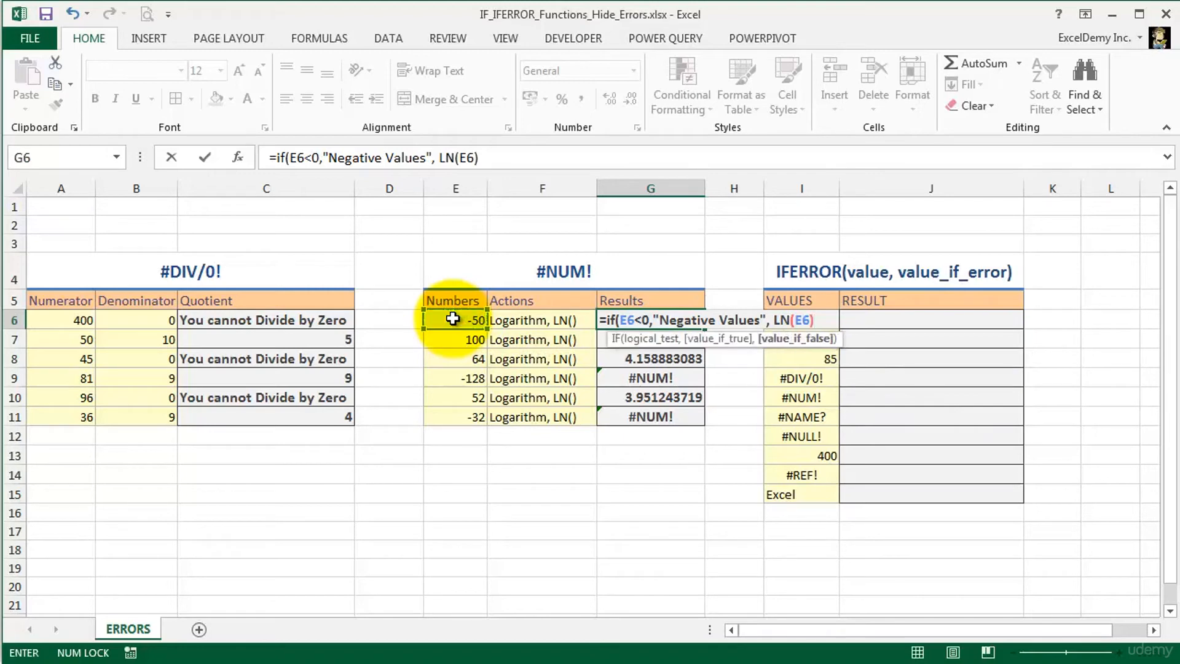
left_click(653, 320)
left_click_drag(619, 320, 650, 320)
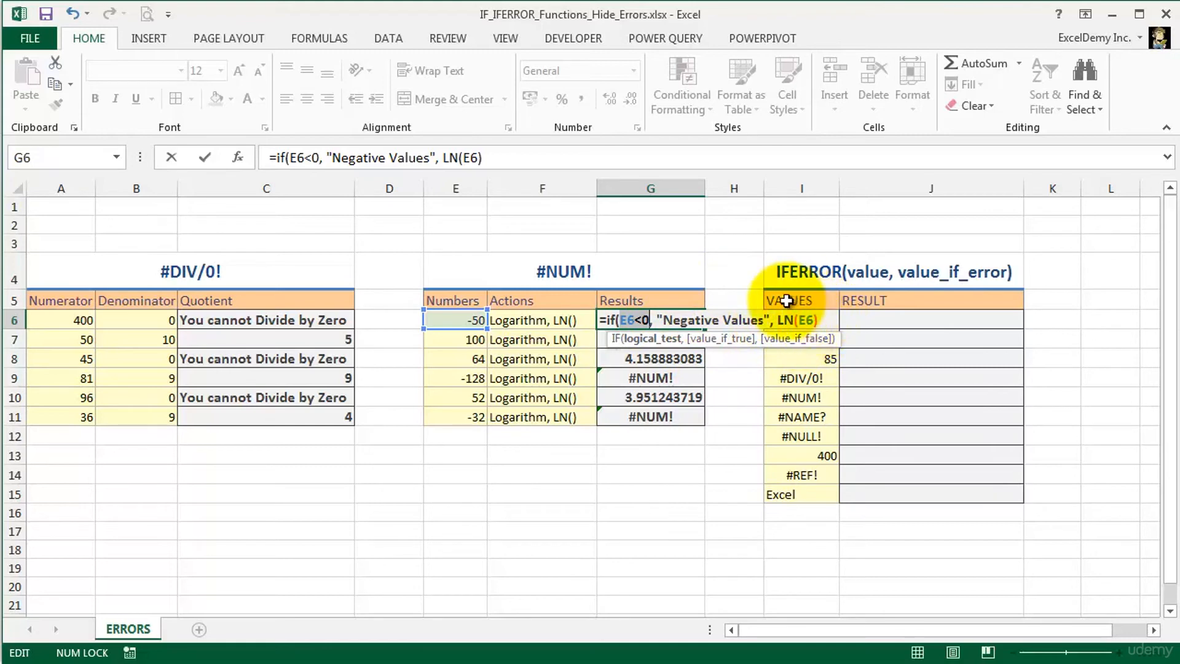
key("Return")
- Fill the G6 formula down through G11 and check the copied formulas in the Results column
left_click(587, 407)
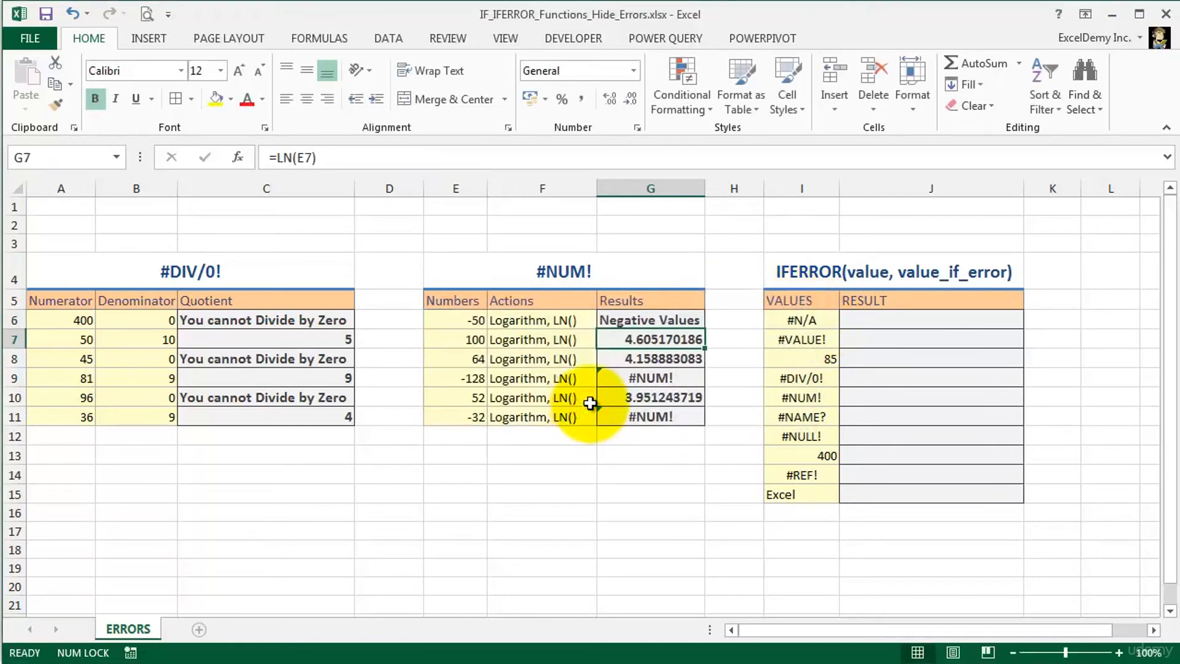
left_click(648, 320)
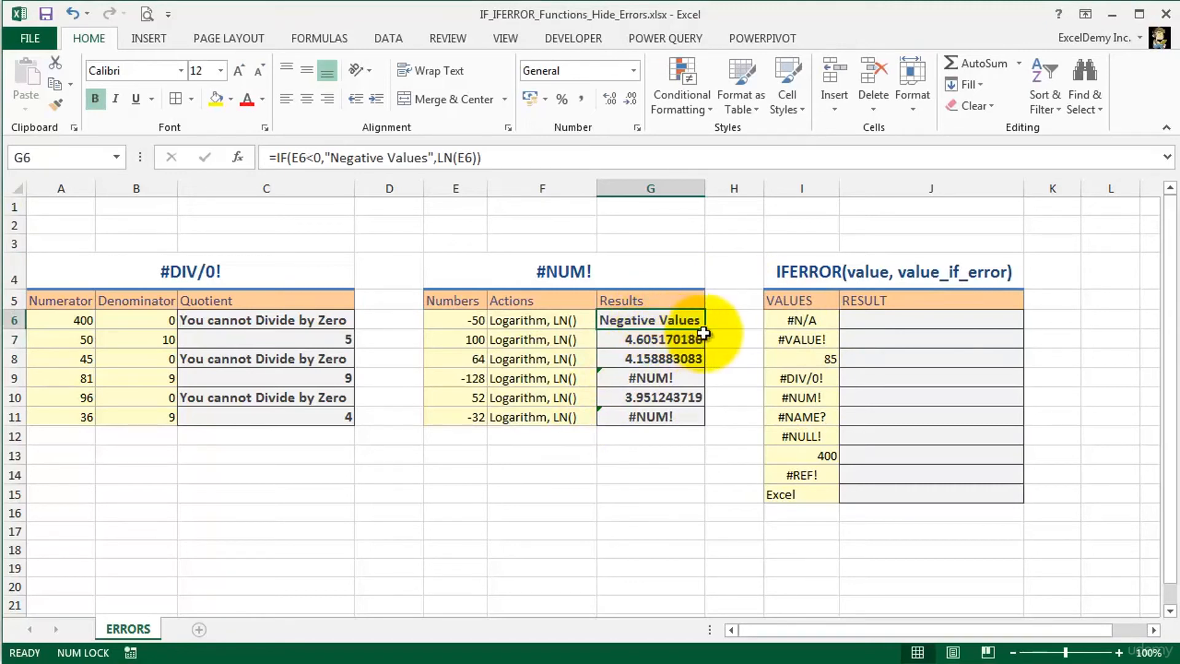
left_click_drag(705, 329, 699, 424)
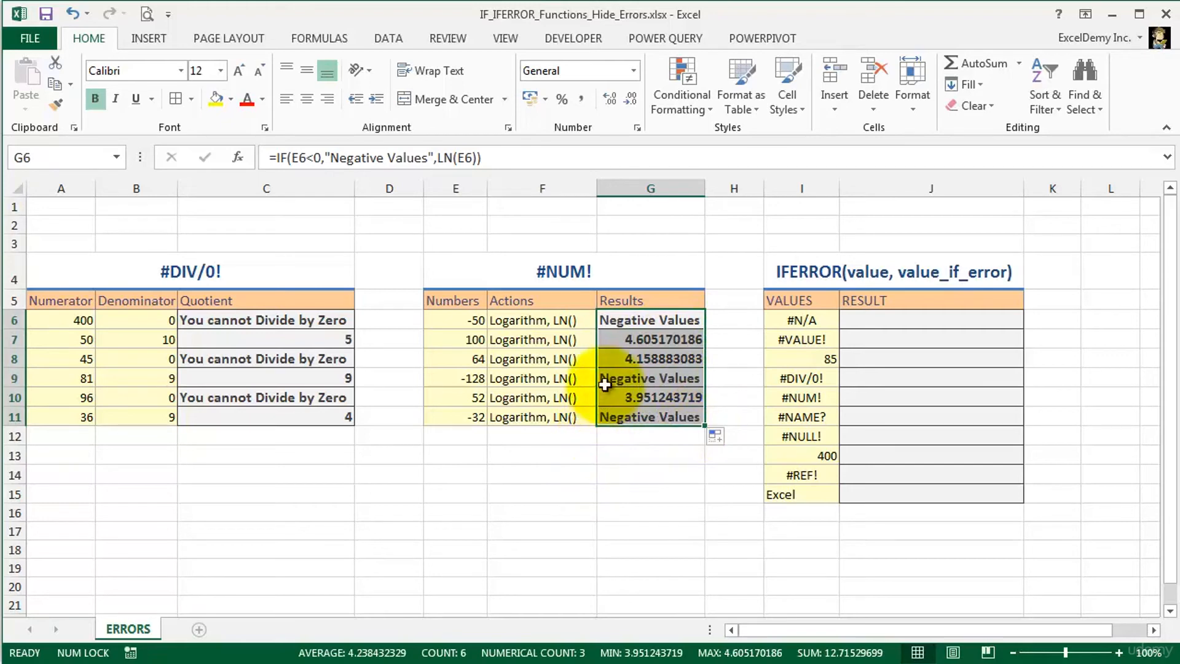
left_click(603, 377)
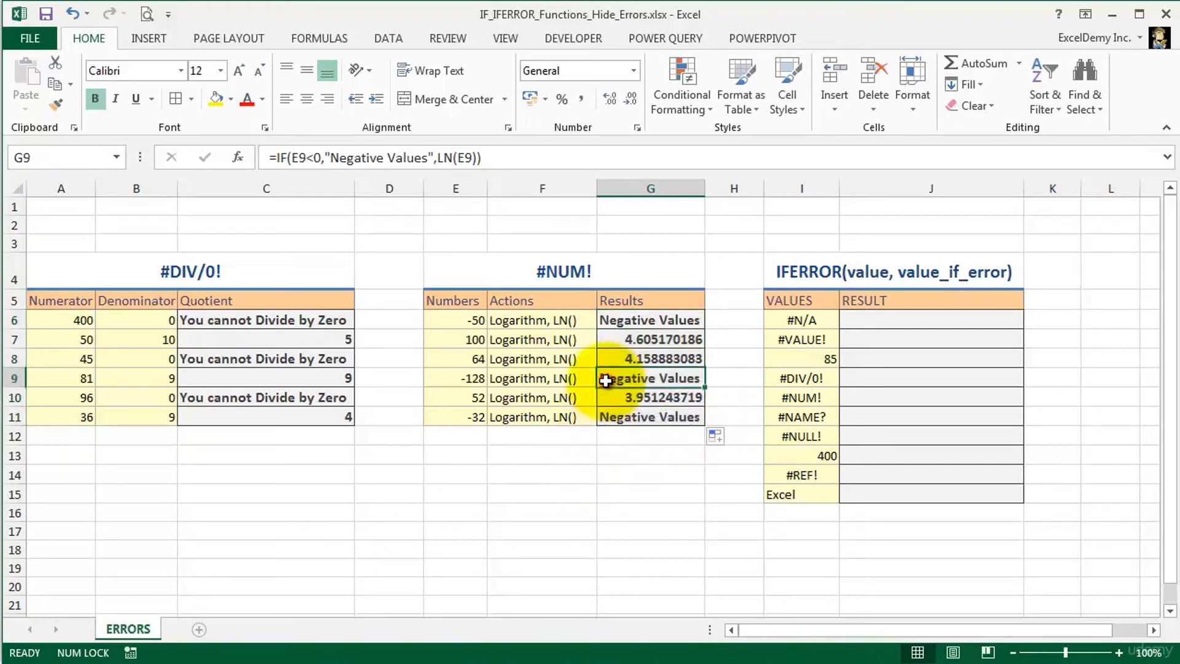
left_click(606, 417)
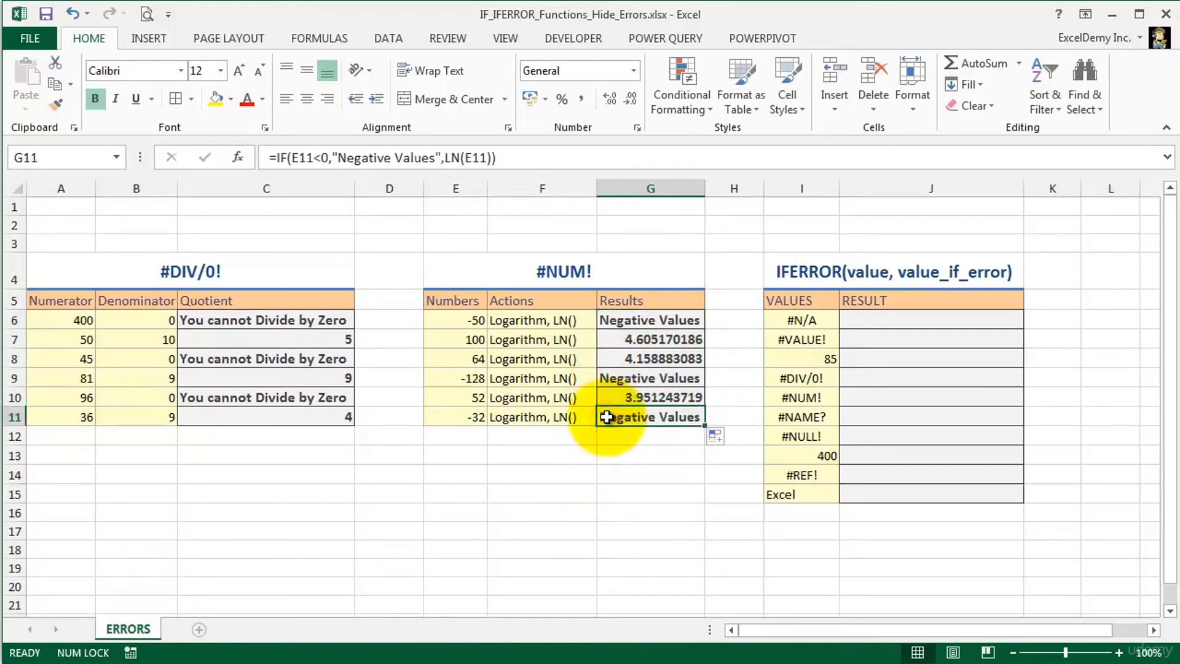
left_click(614, 341)
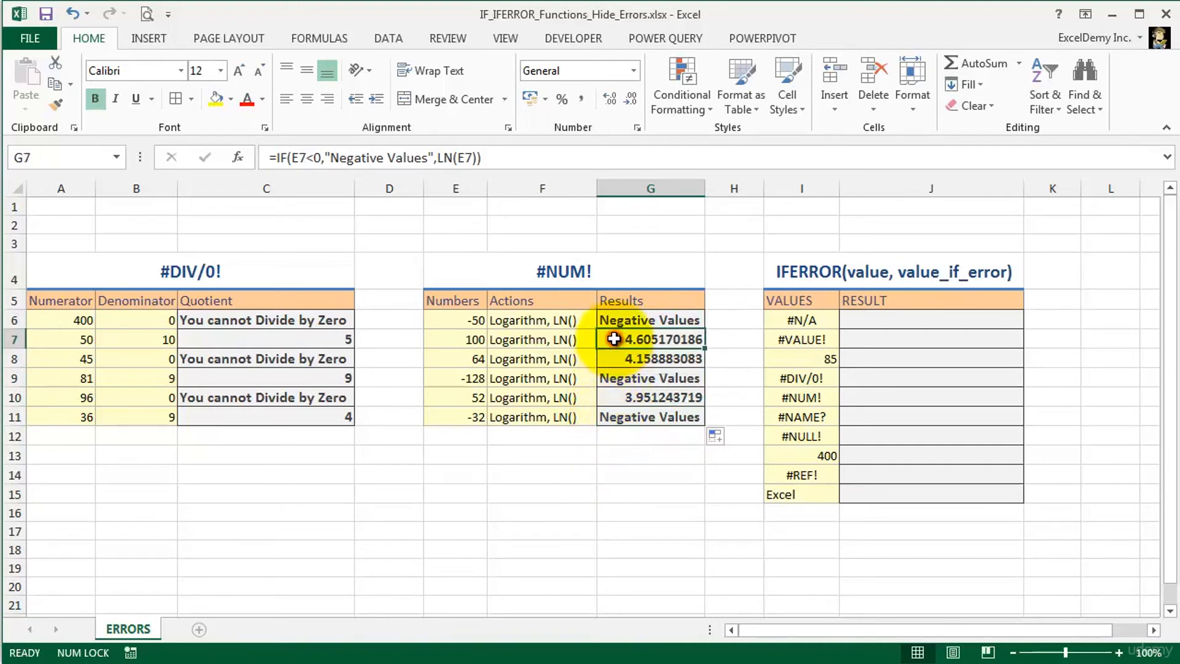
left_click(613, 361)
left_click(610, 397)
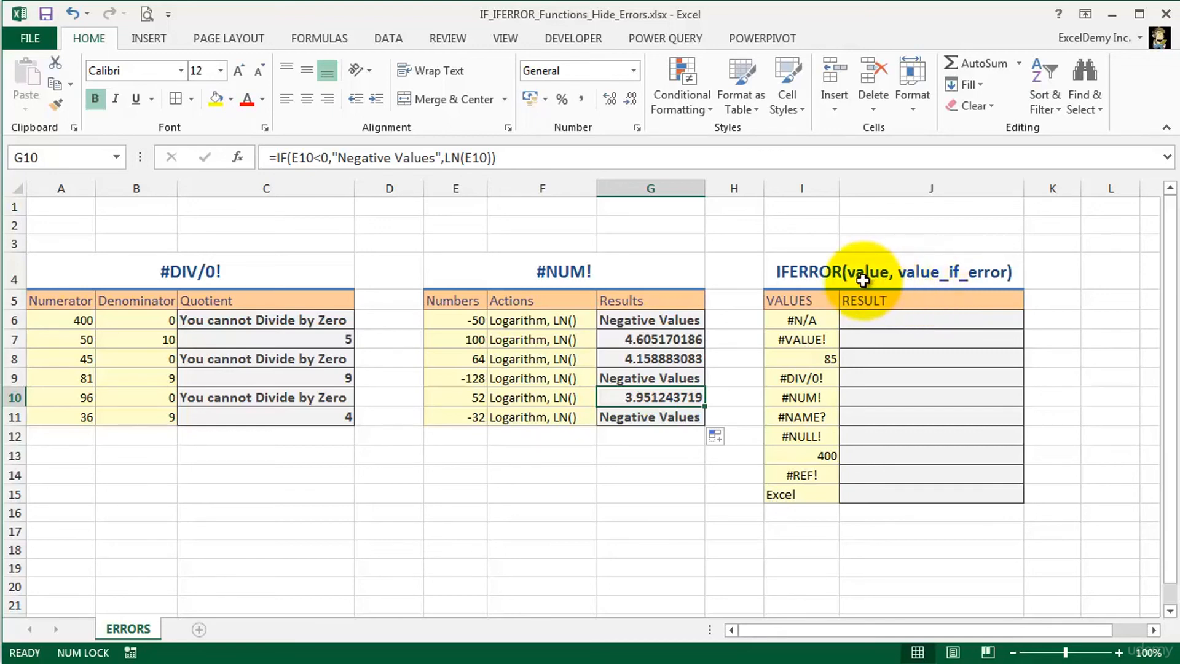
- Enter =IFERROR(I6,"Check The Error") in cell J6 of the IFERROR table
left_click(865, 316)
type("=")
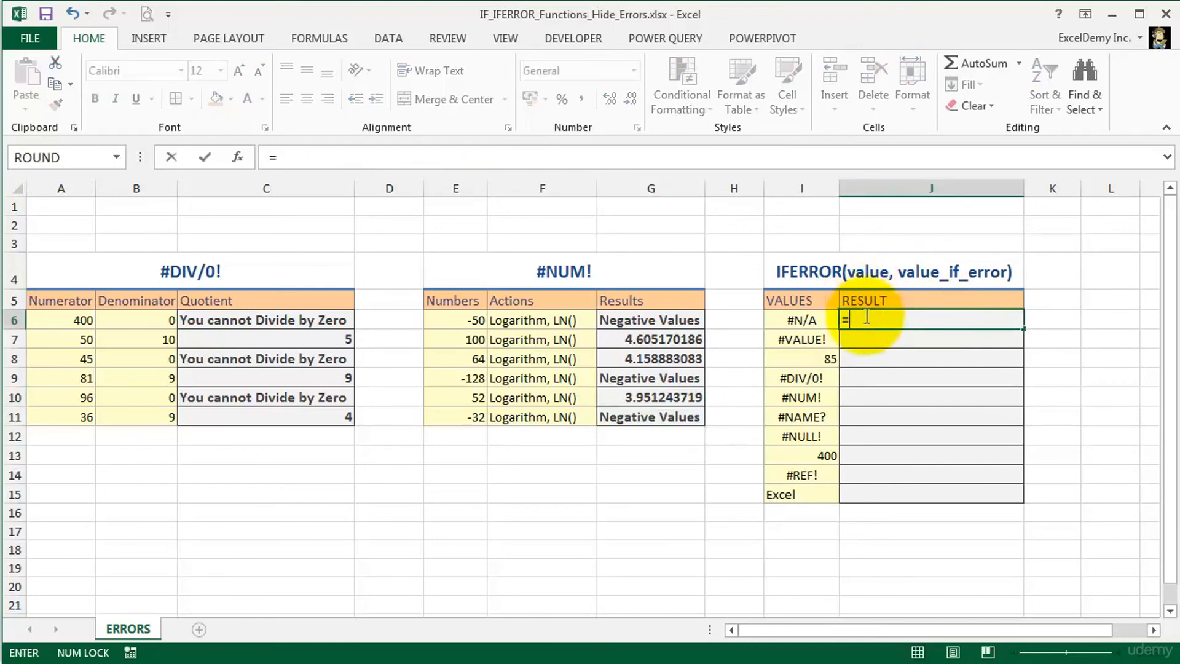
type("ife")
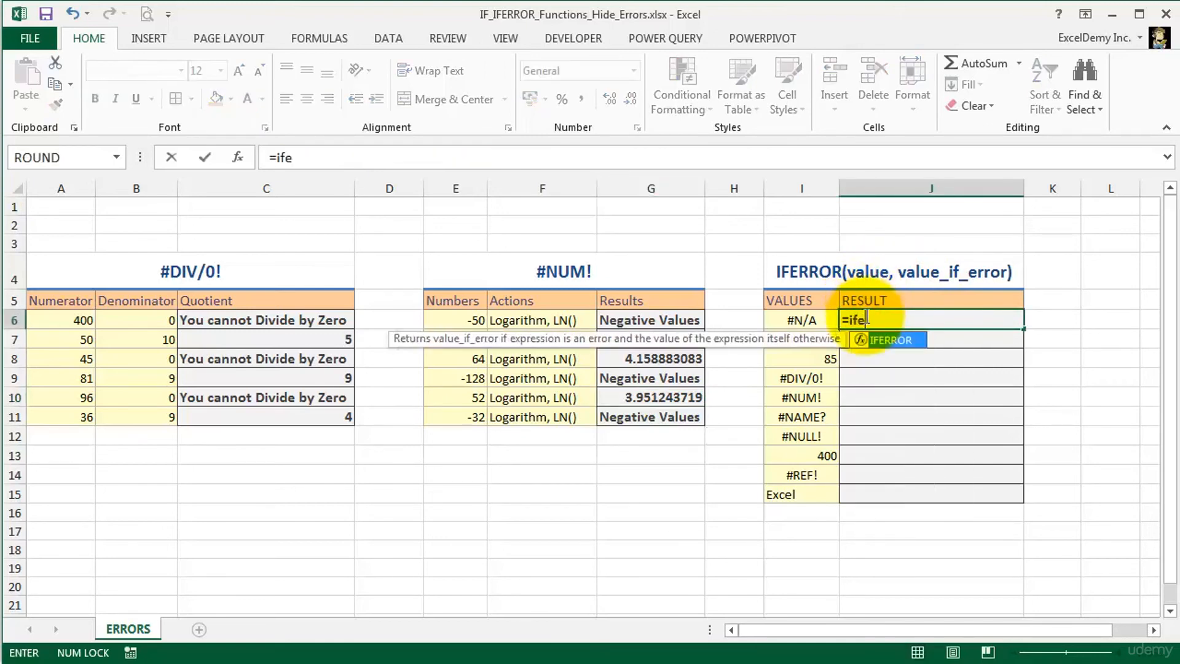
key("Tab")
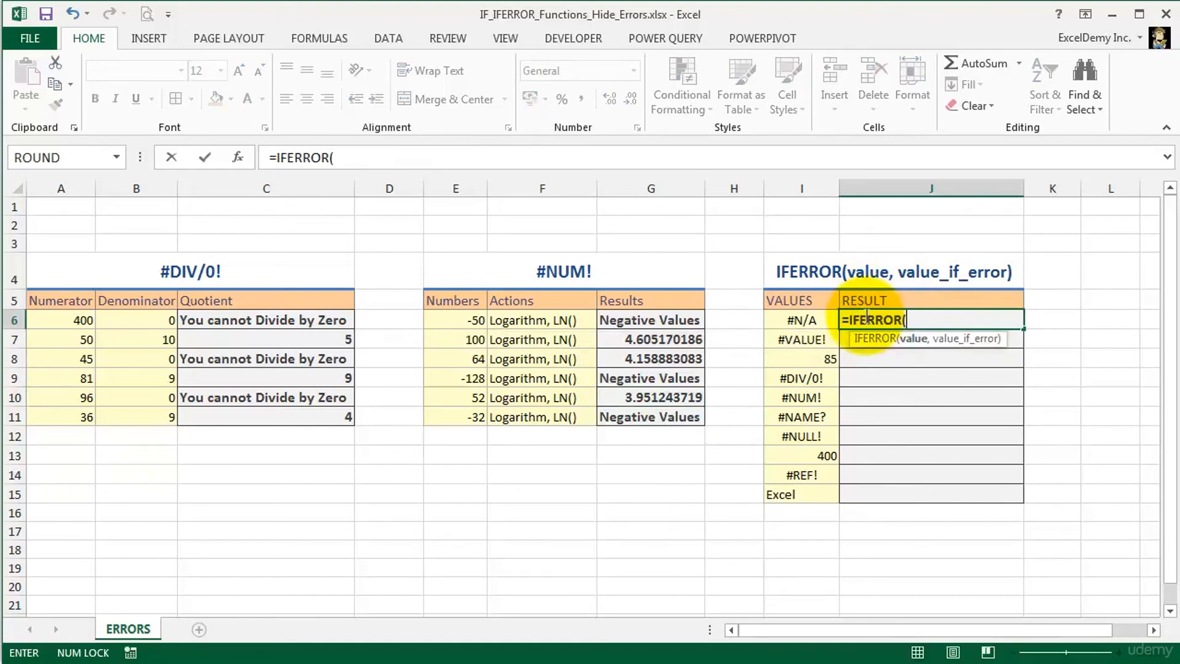
left_click(792, 320)
type(",\"Check The")
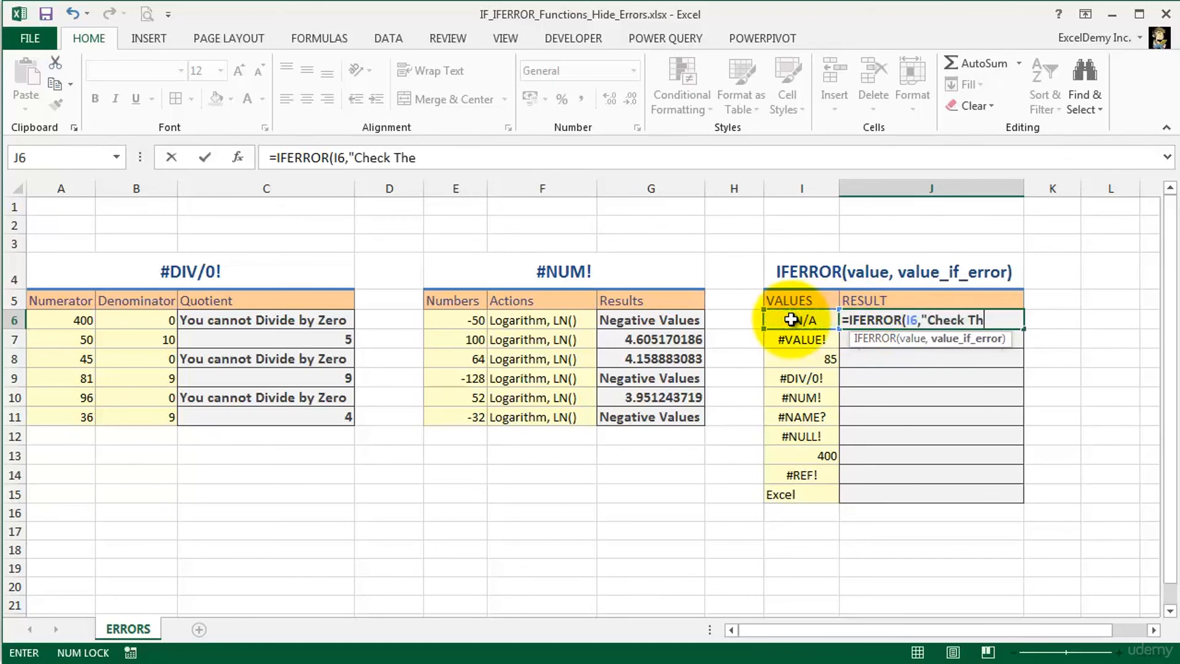
type(" Error\"")
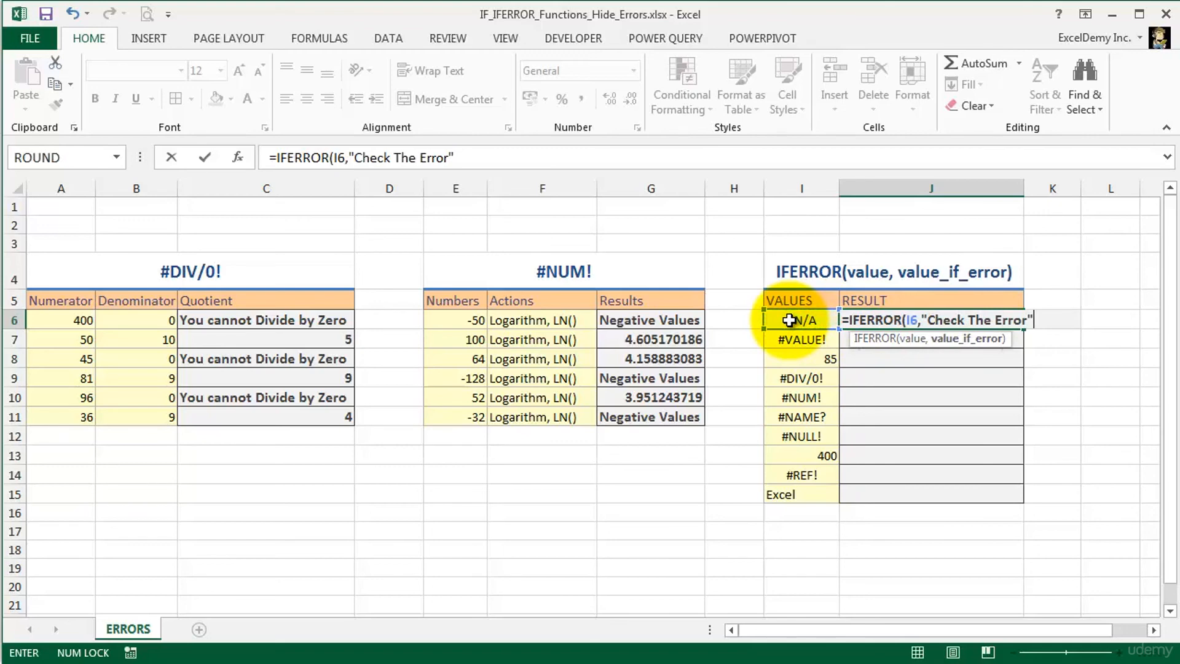
double_click(915, 319)
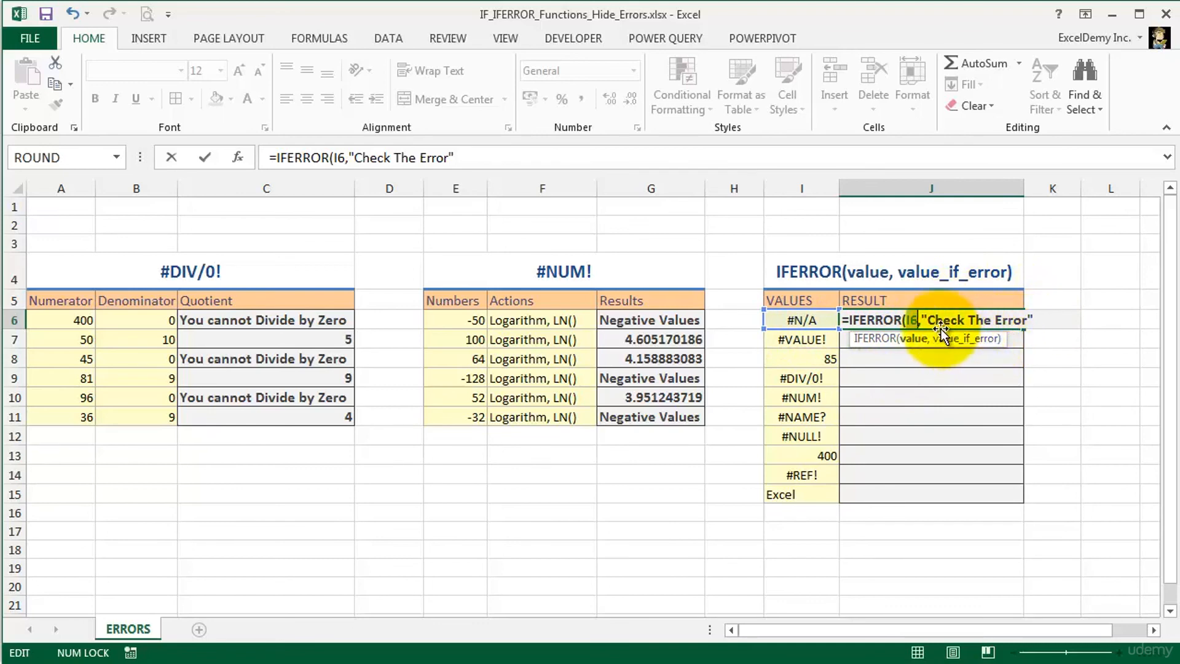
key("Return")
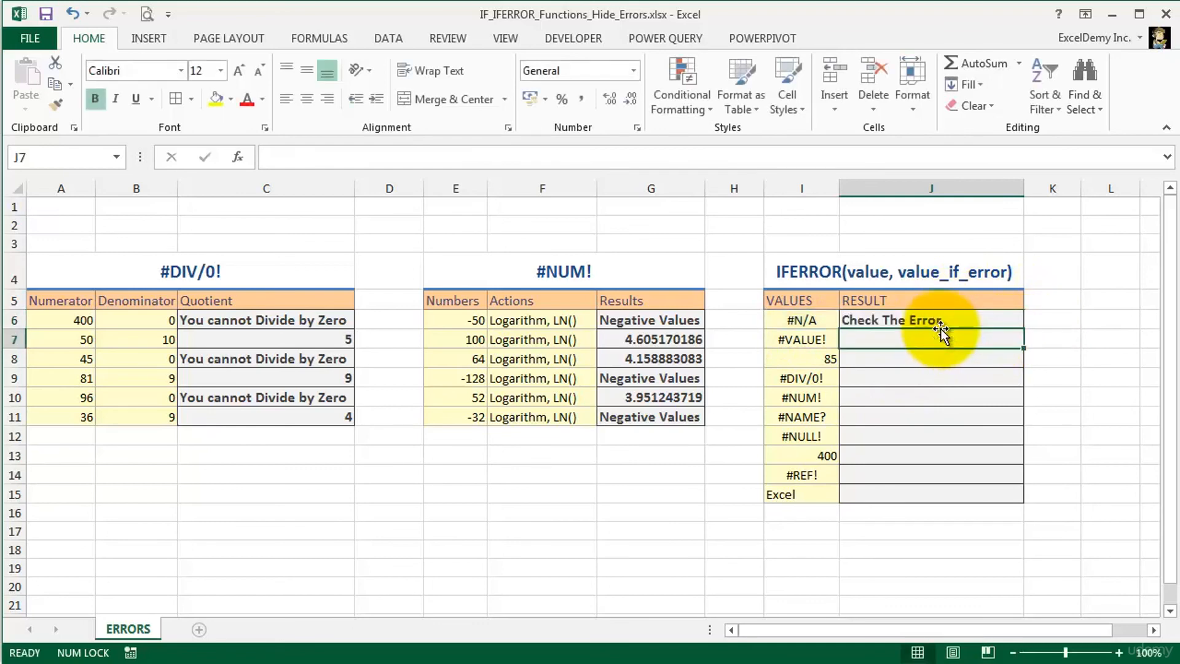
- Fill the J6 formula down through J15 and compare the numeric entries in rows 8 and 13 with their results
left_click(963, 323)
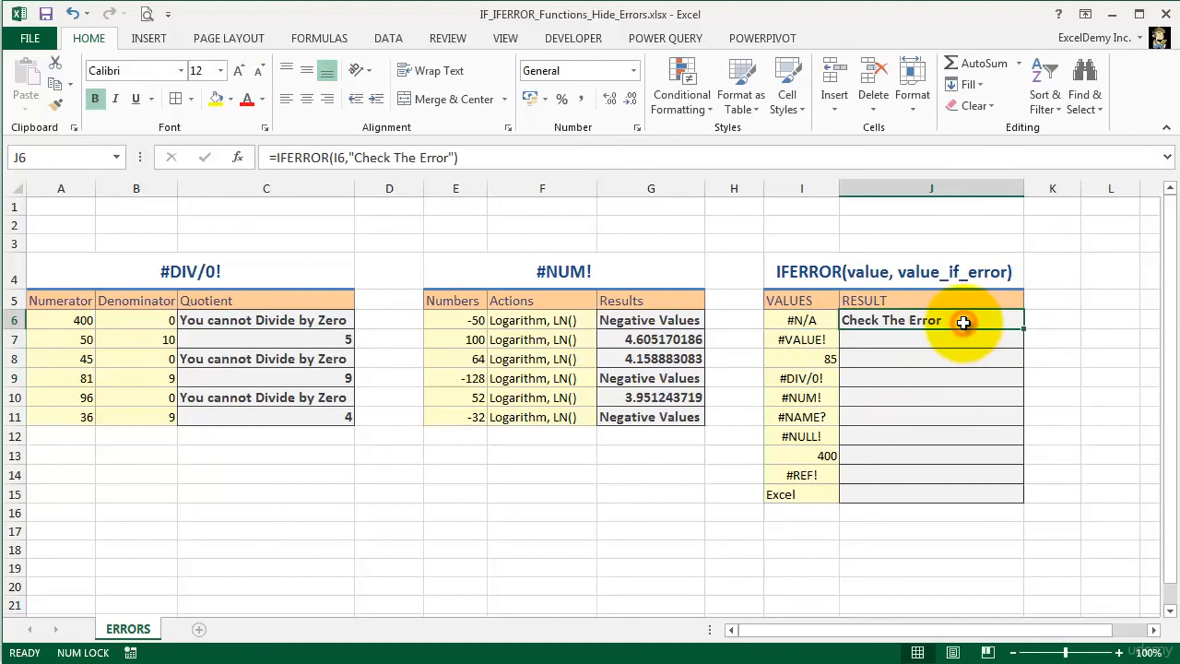
left_click_drag(1023, 329, 1020, 504)
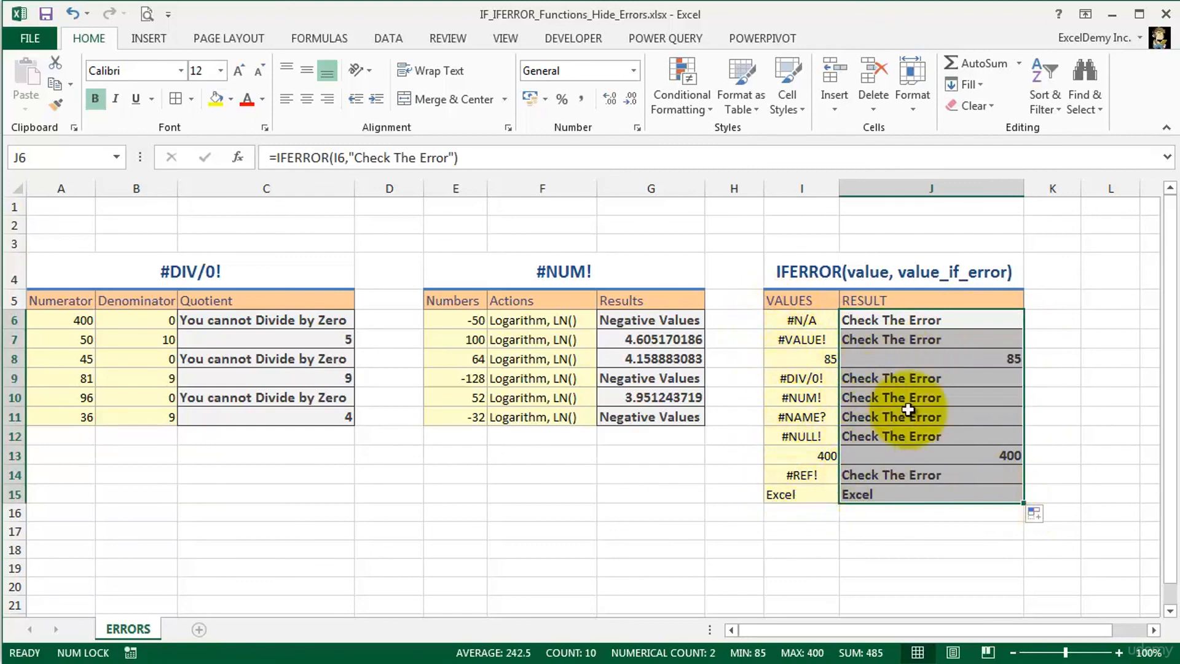
left_click(799, 359)
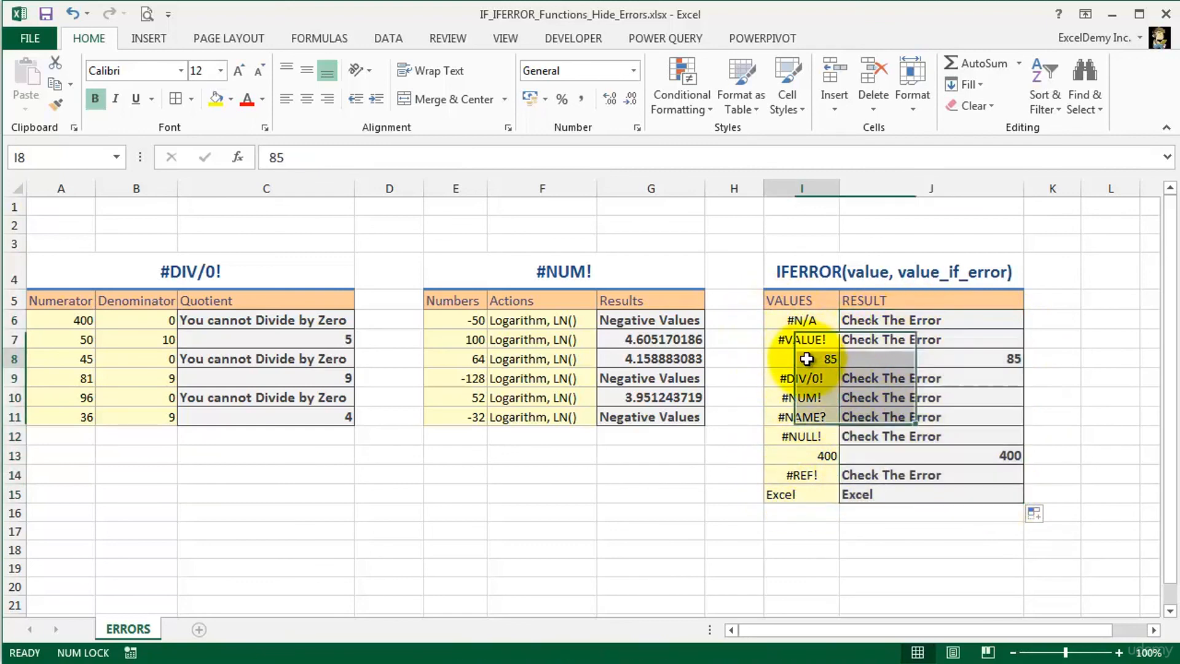
left_click(789, 458)
left_click(907, 360)
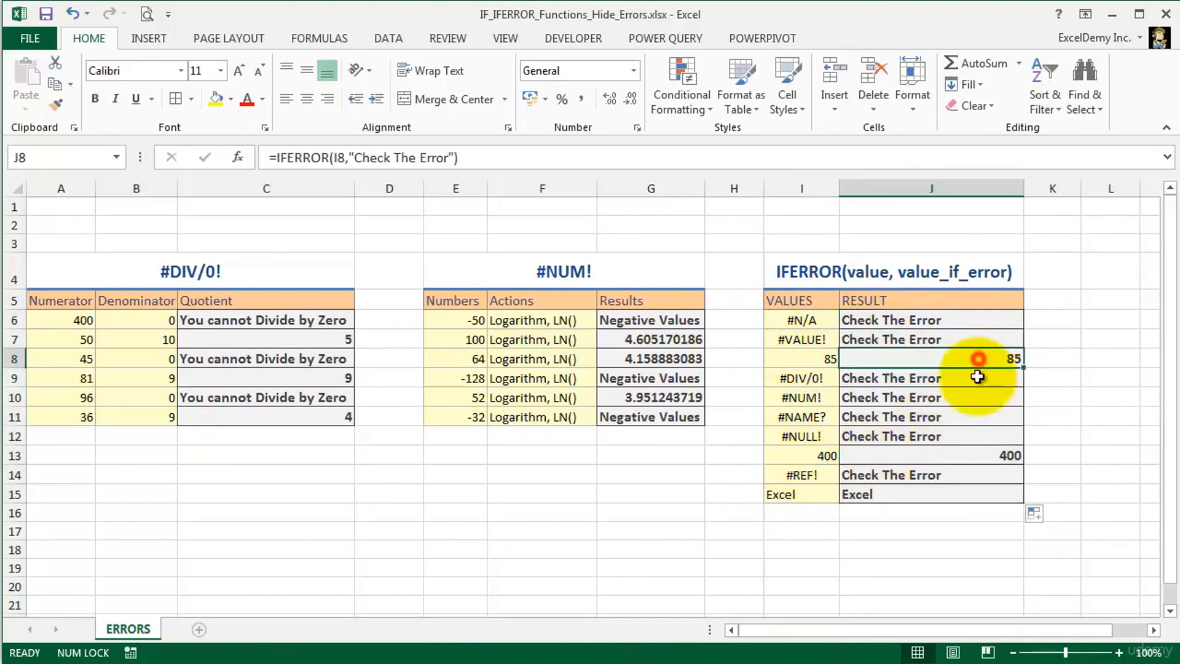
left_click(974, 455)
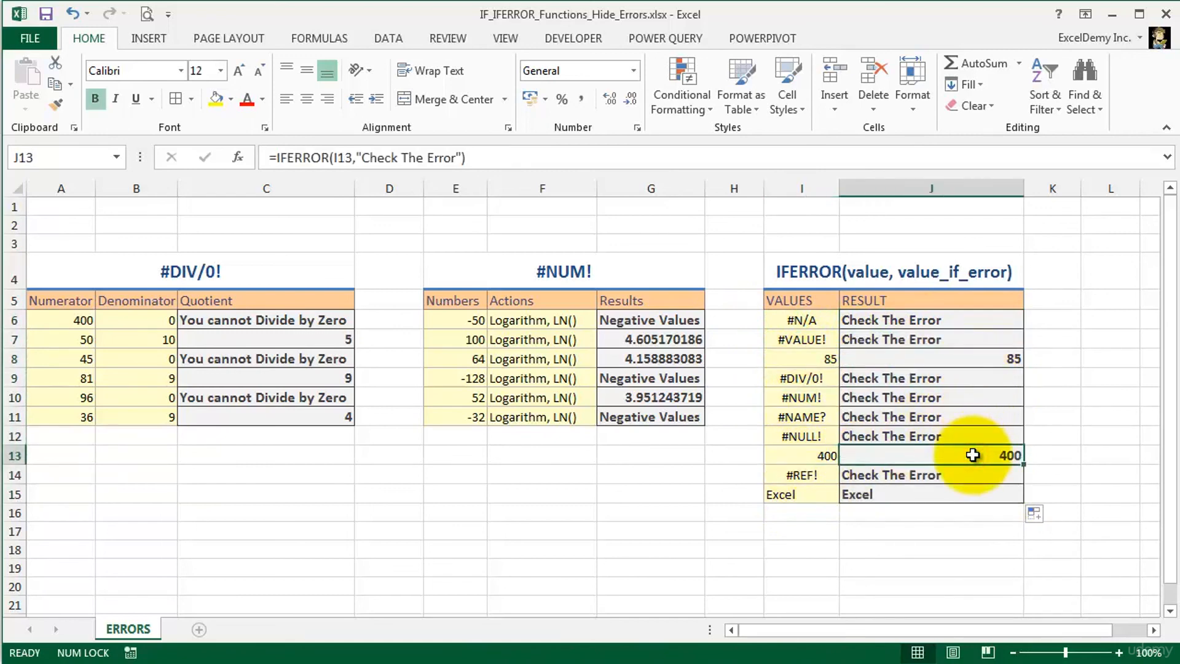